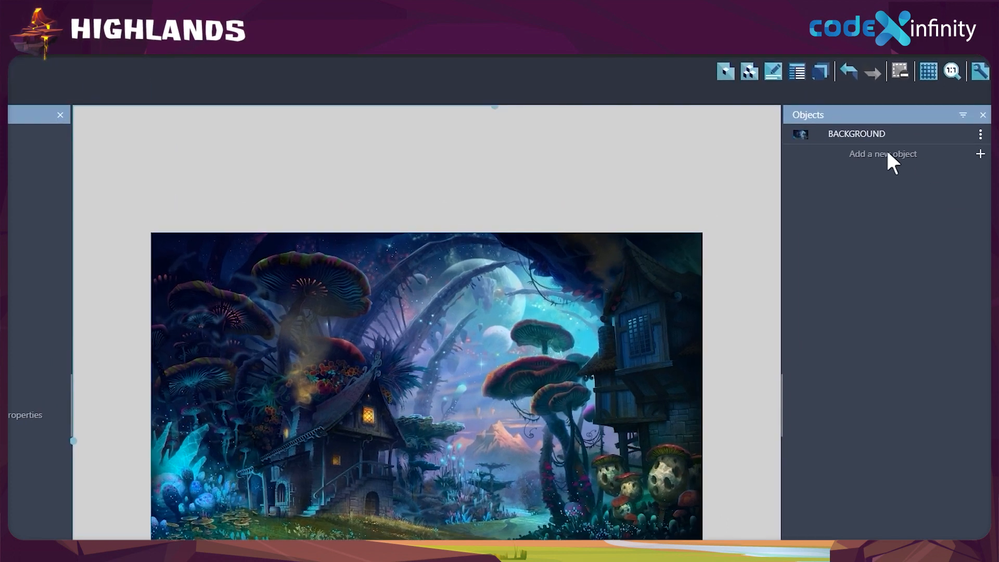
Step: Create a new sprite object from scratch and name it wizard
left_click(887, 152)
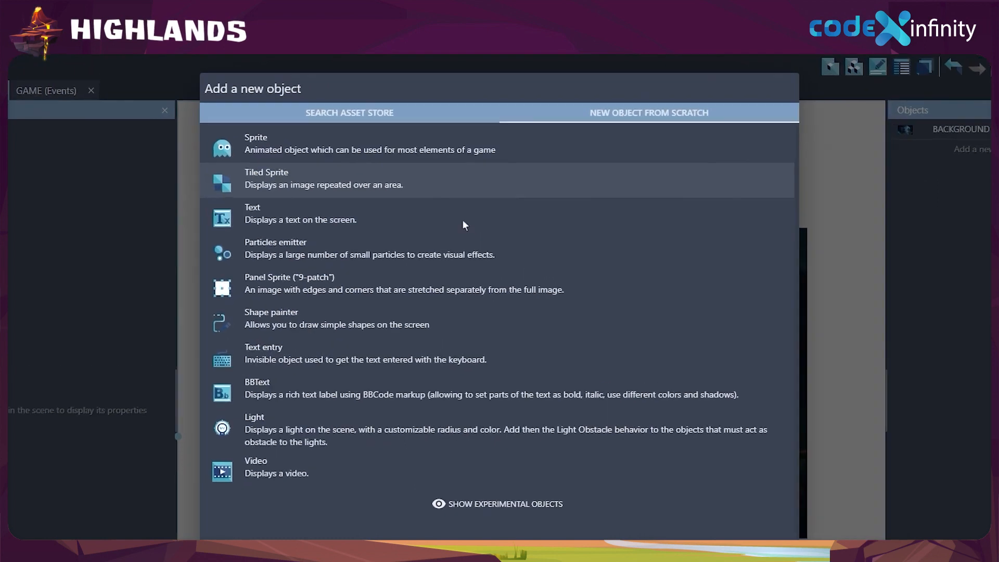
left_click(391, 149)
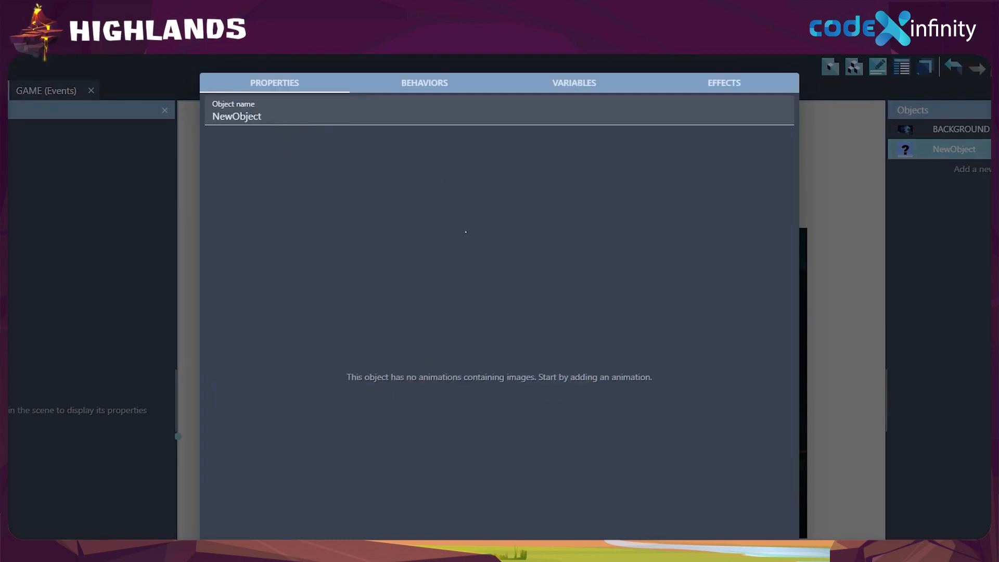
key("BackSpace")
key("BackSpace")
key("BackSpace")
key("BackSpace")
key("BackSpace")
key("BackSpace")
key("BackSpace")
key("BackSpace")
key("BackSpace")
type("wizard")
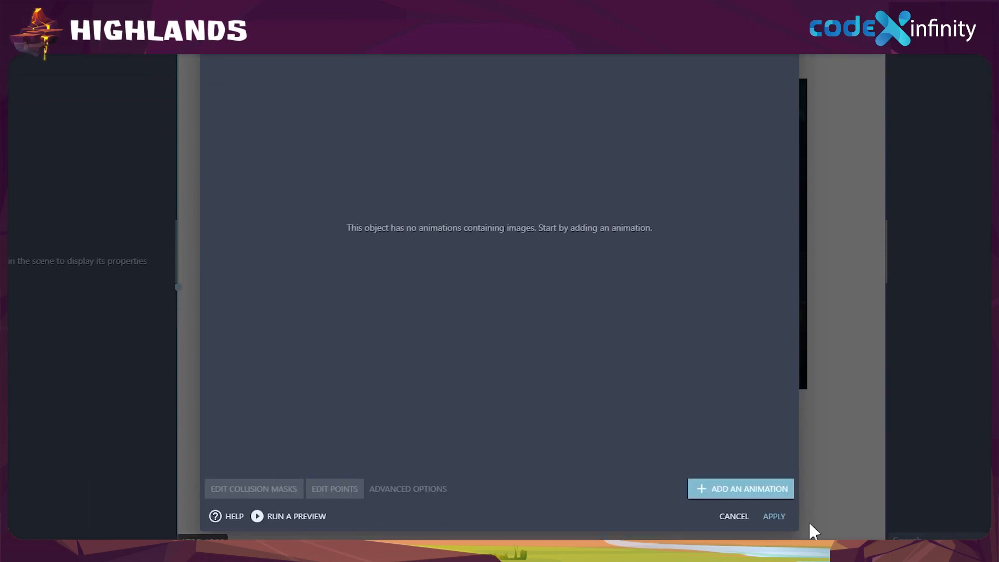
Step: Add a first animation to the wizard object and name it idle
left_click(753, 487)
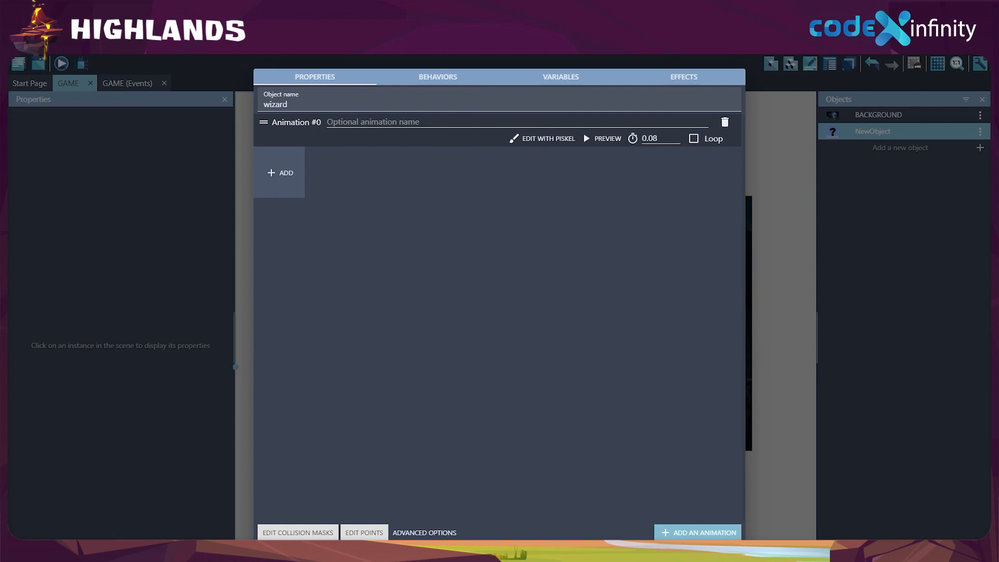
left_click(359, 122)
type("idle")
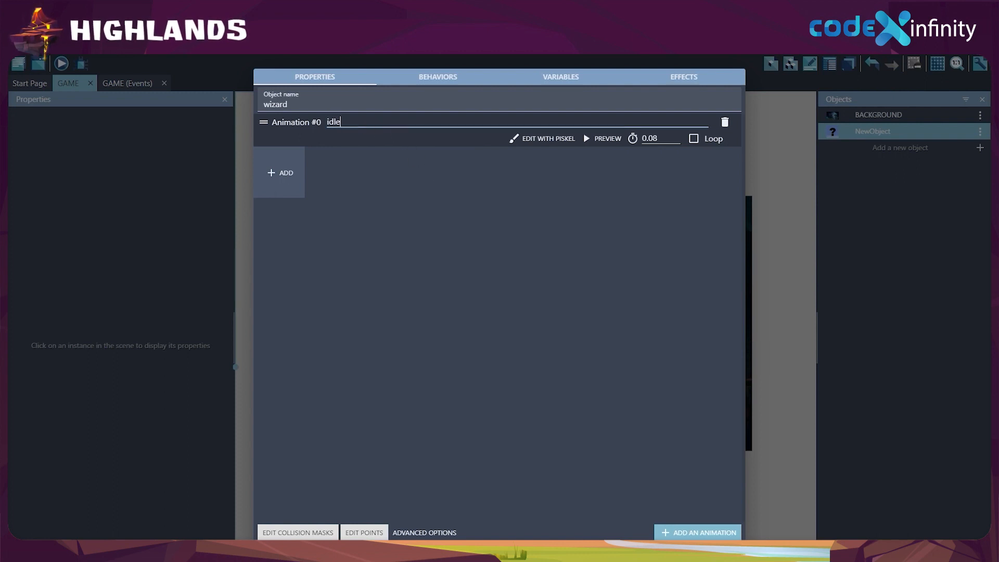
Step: Load the "wizard idle" image from Downloads into the idle animation, copying the file into the project folder
left_click(343, 203)
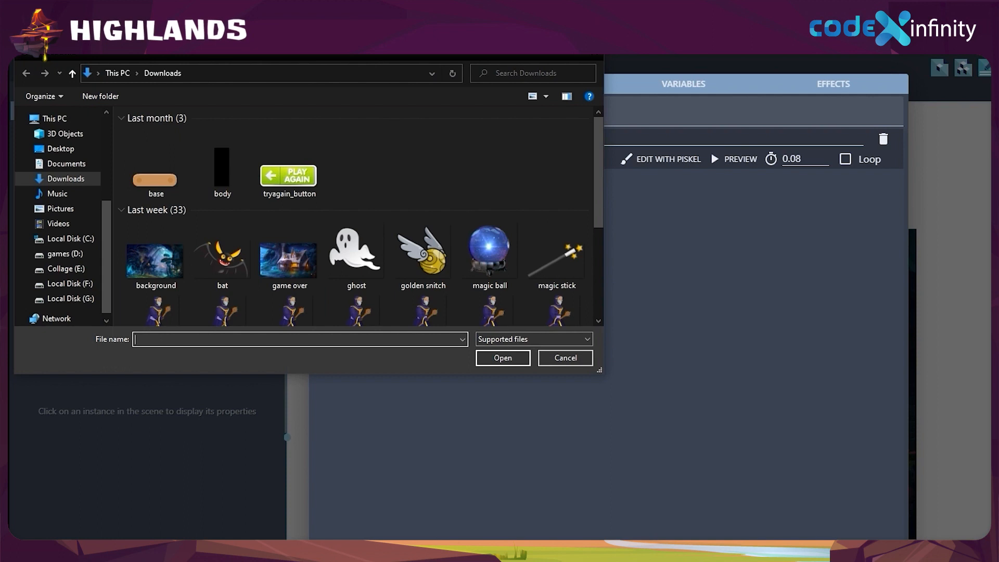
left_click(65, 182)
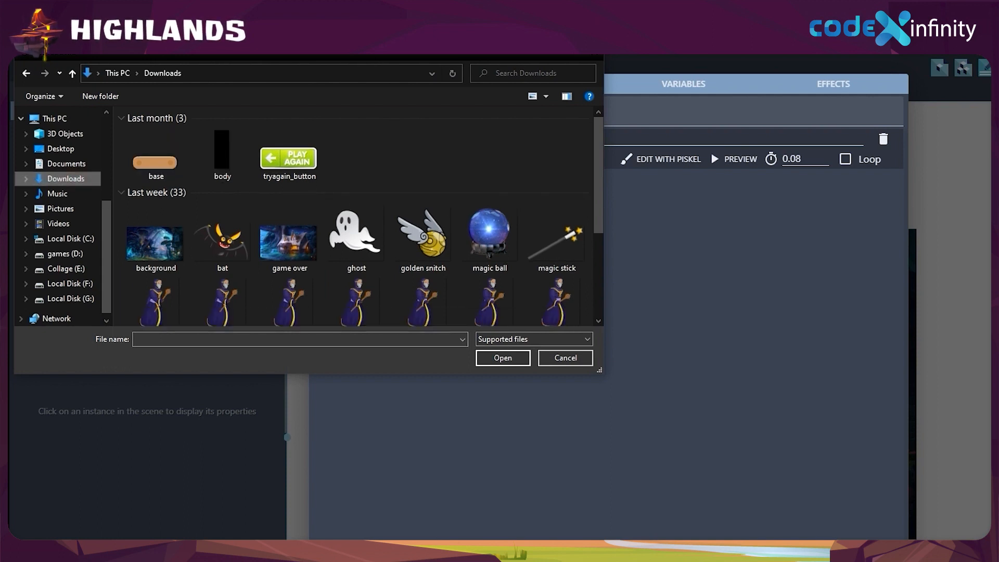
scroll(423, 141, "down", 5)
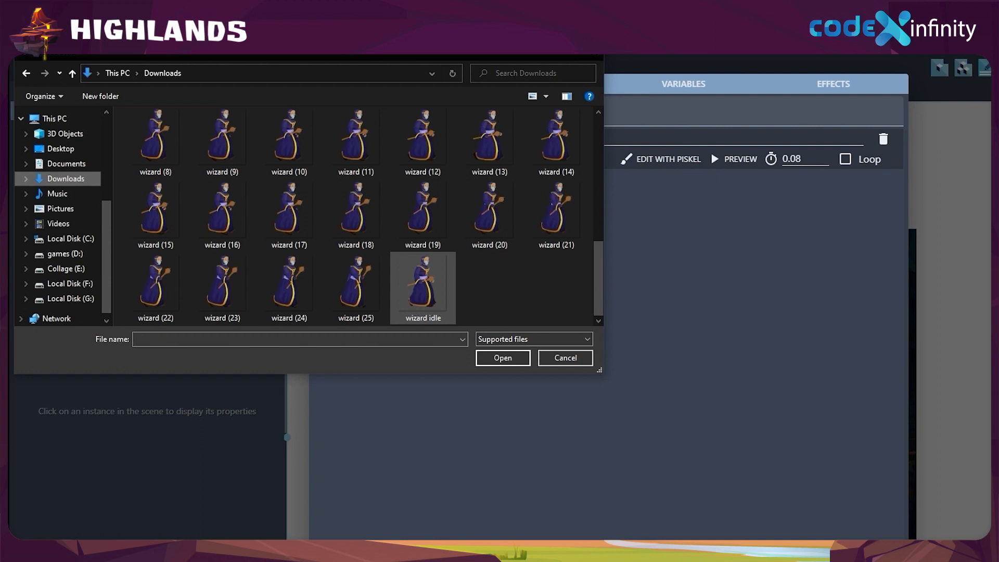
left_click(424, 288)
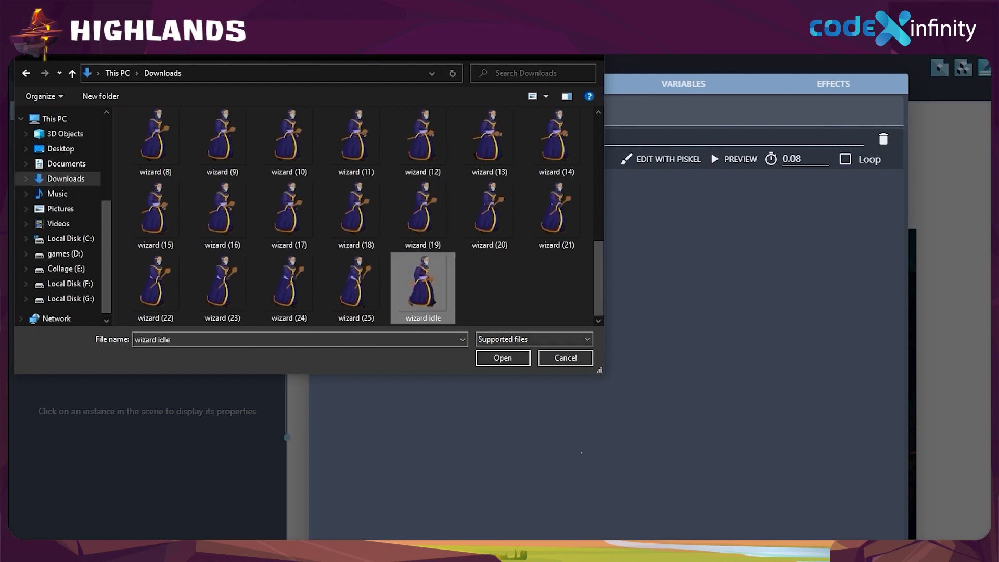
left_click(513, 357)
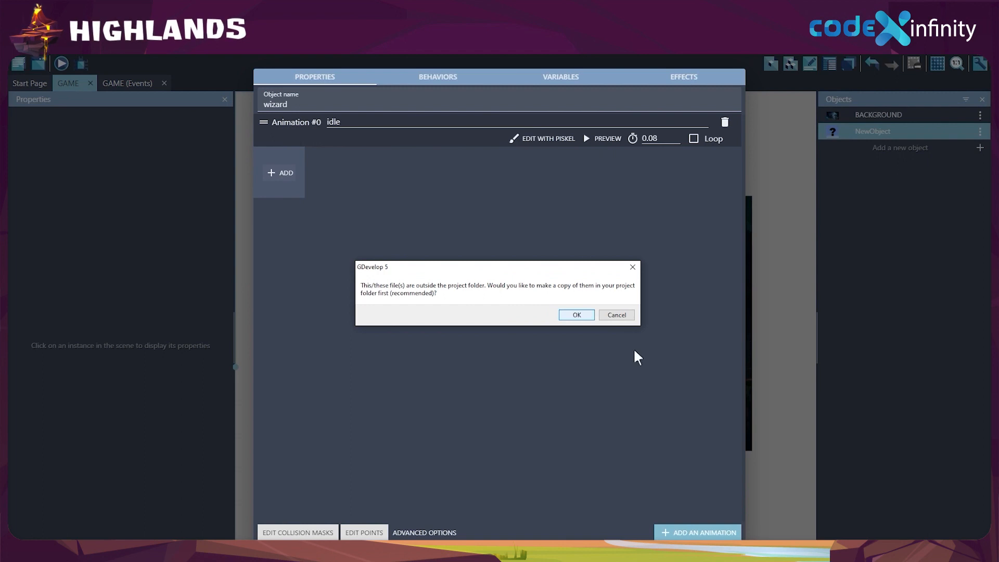
left_click(577, 315)
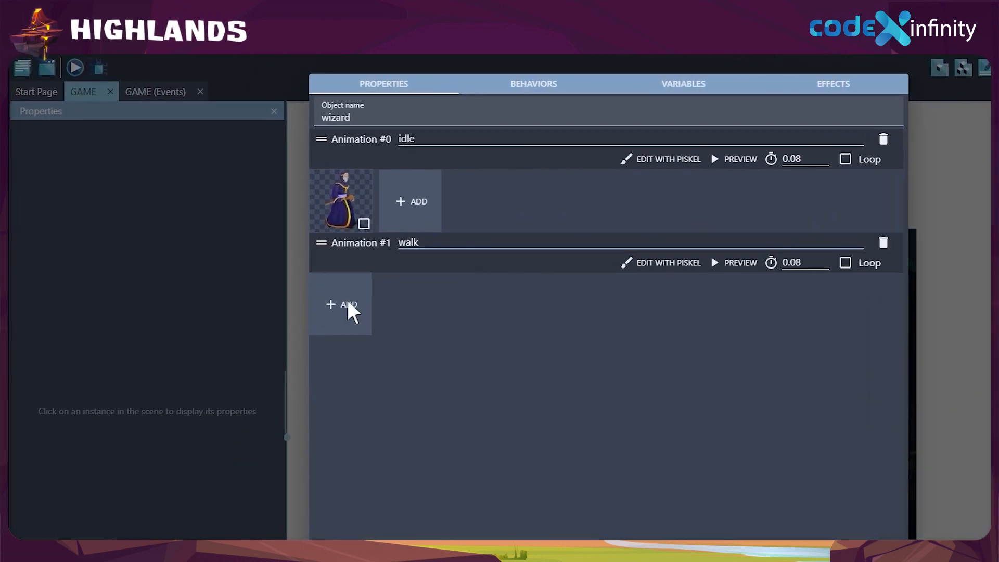
Step: Load the images "wizard (1)" through "wizard (25)" plus "wizard idle" from Downloads into the walk animation, copying them into the project folder
left_click(349, 307)
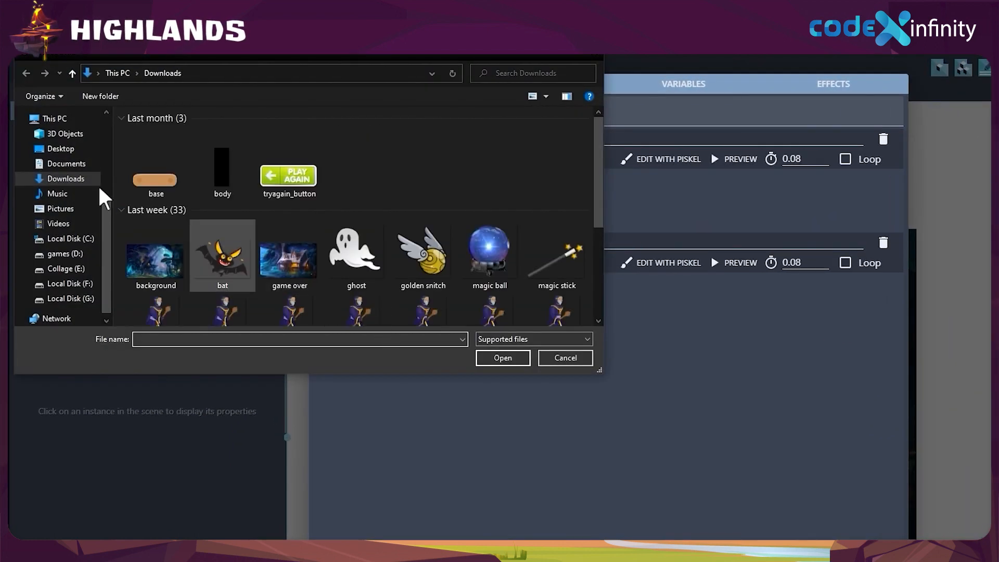
left_click(62, 178)
scroll(423, 229, "down", 1)
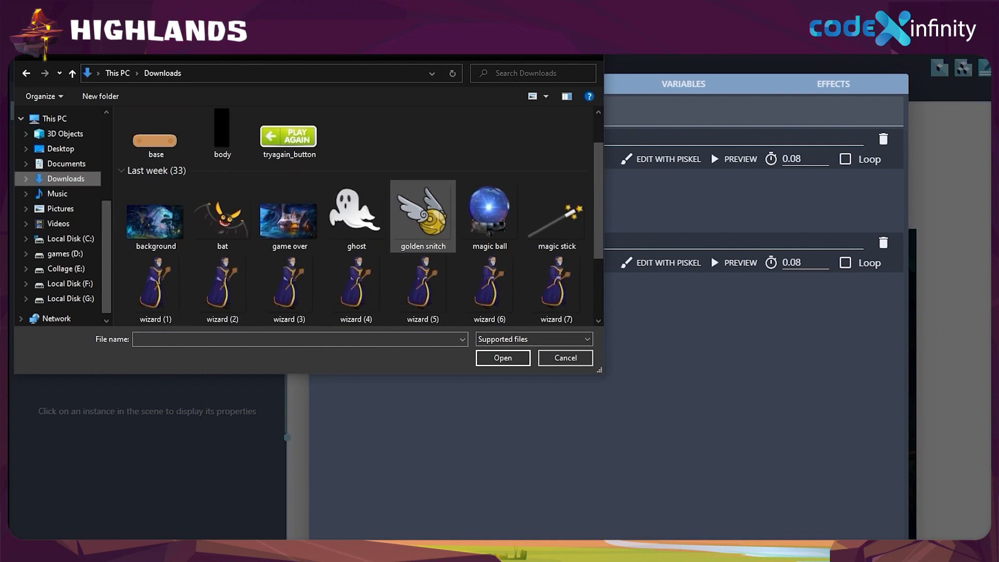
left_click(151, 285)
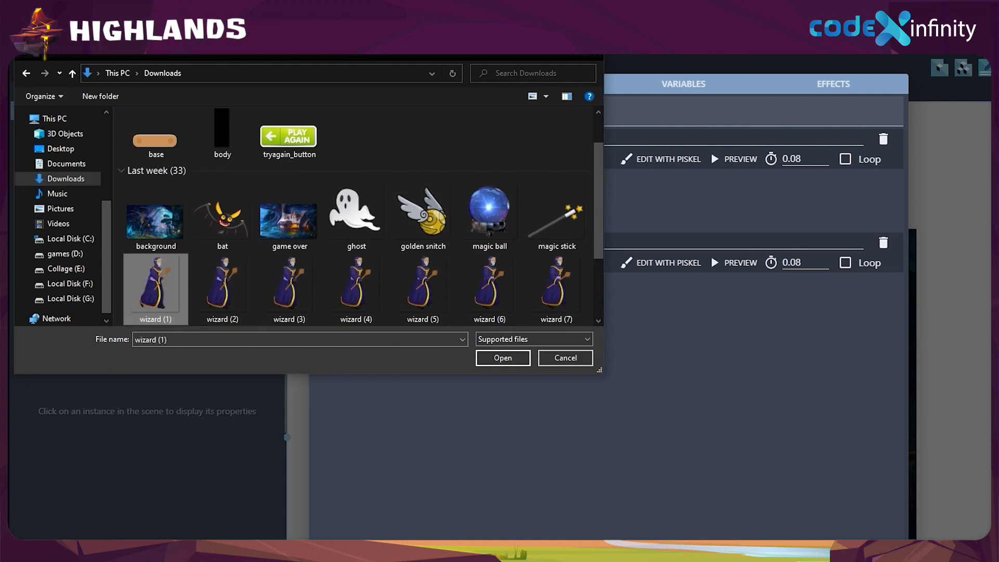
key("shift+Right")
key("shift+Right")
key("shift+Right")
key("shift+Right")
key("shift+Right")
key("shift+Right")
key("shift+Down")
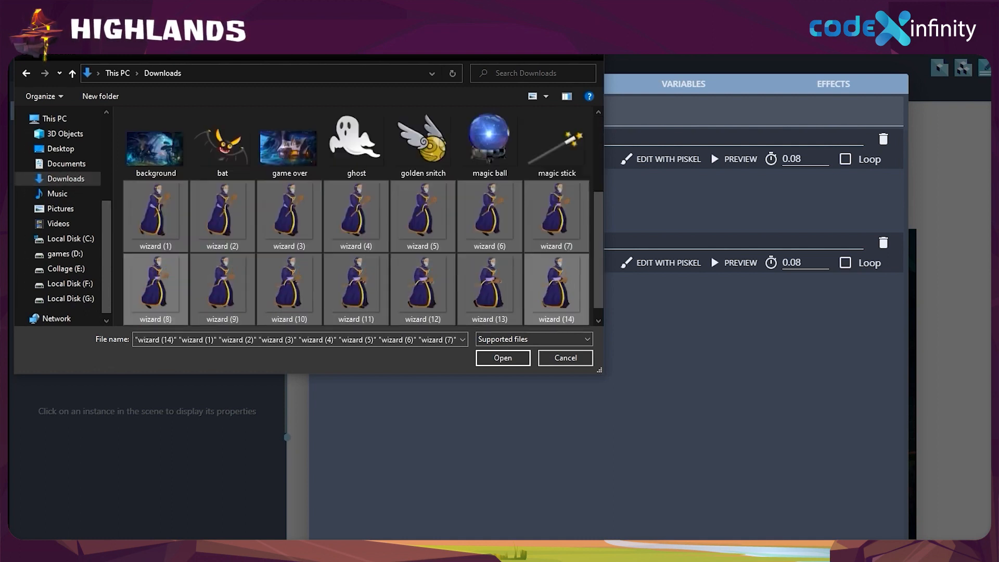
key("shift+Down")
key("shift+Down")
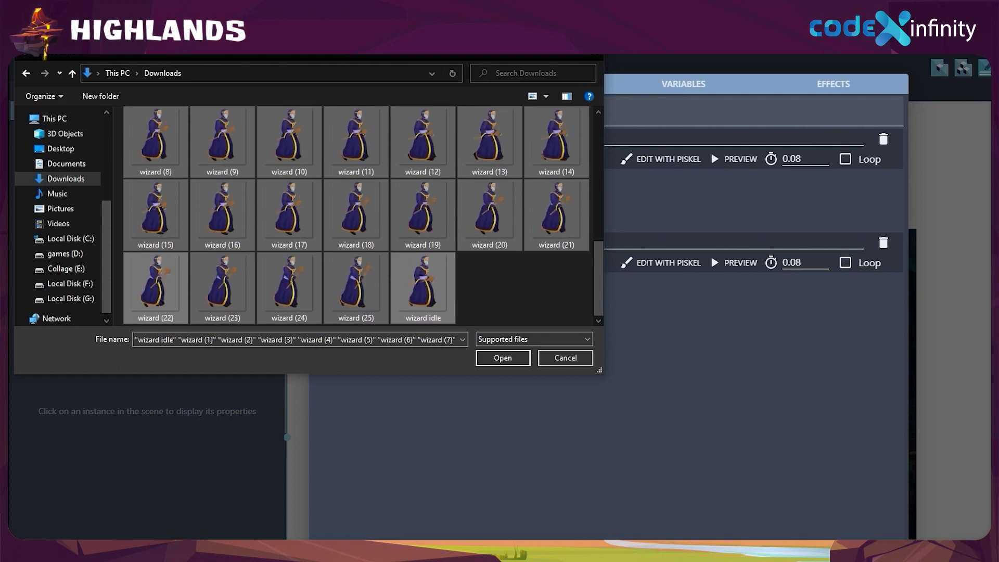
left_click(508, 358)
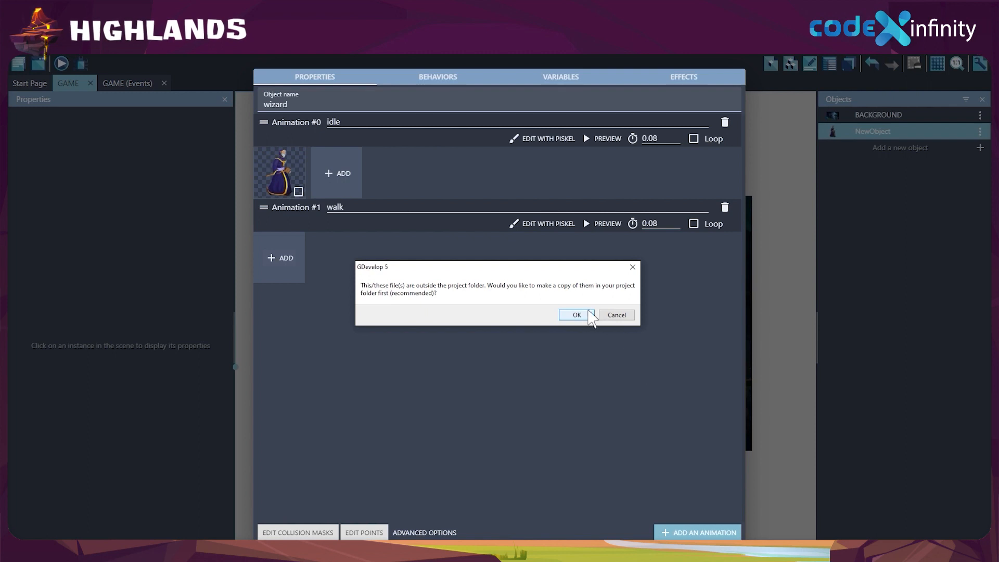
left_click(580, 315)
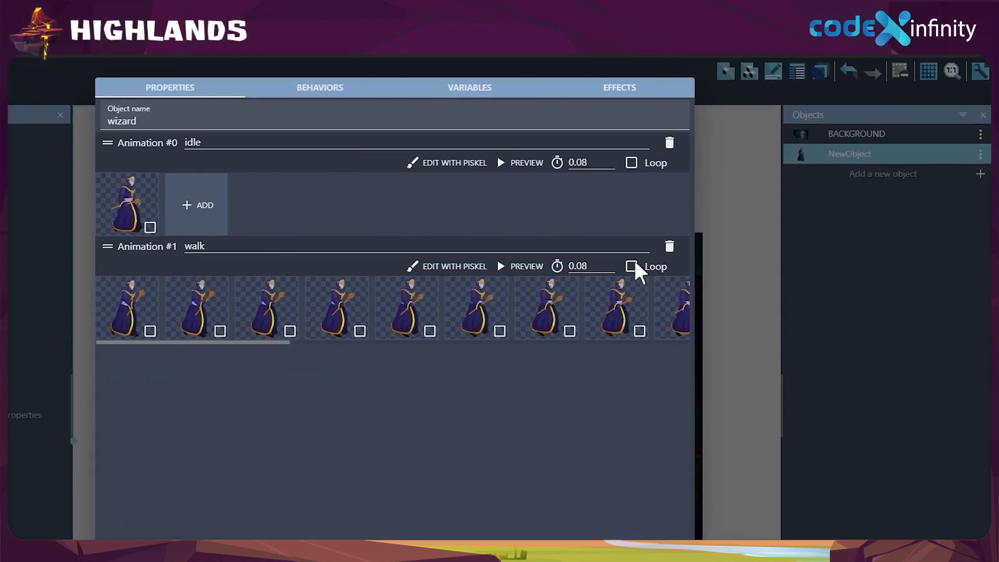
Step: Enable looping for the walk animation and set its speed to 30 FPS in the animation preview
left_click(631, 265)
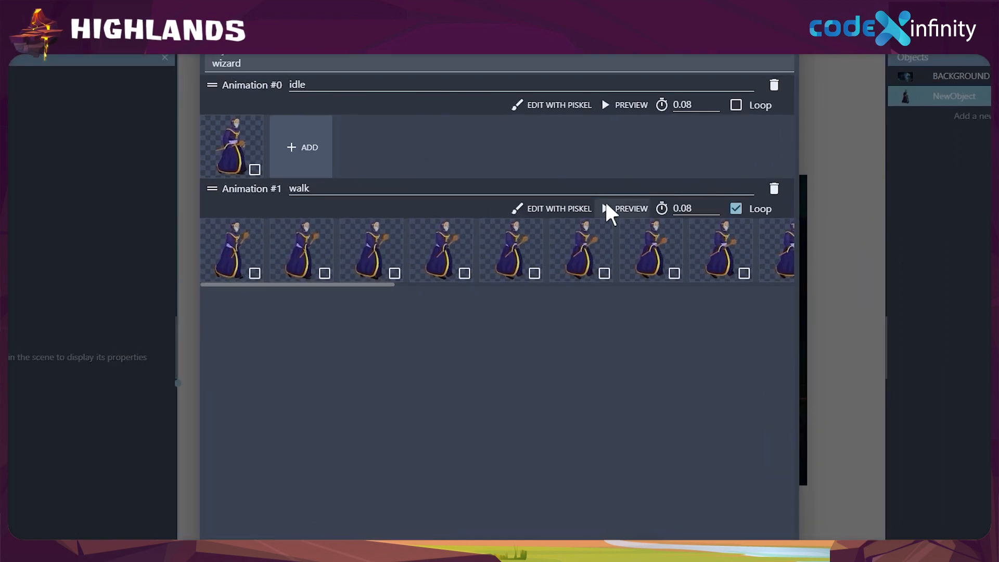
left_click(606, 206)
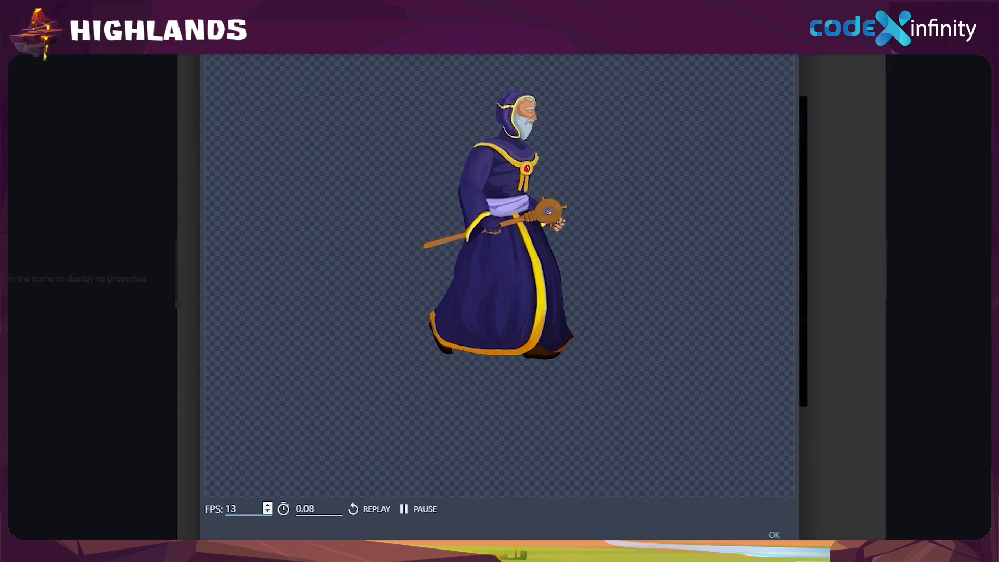
double_click(231, 505)
type("3")
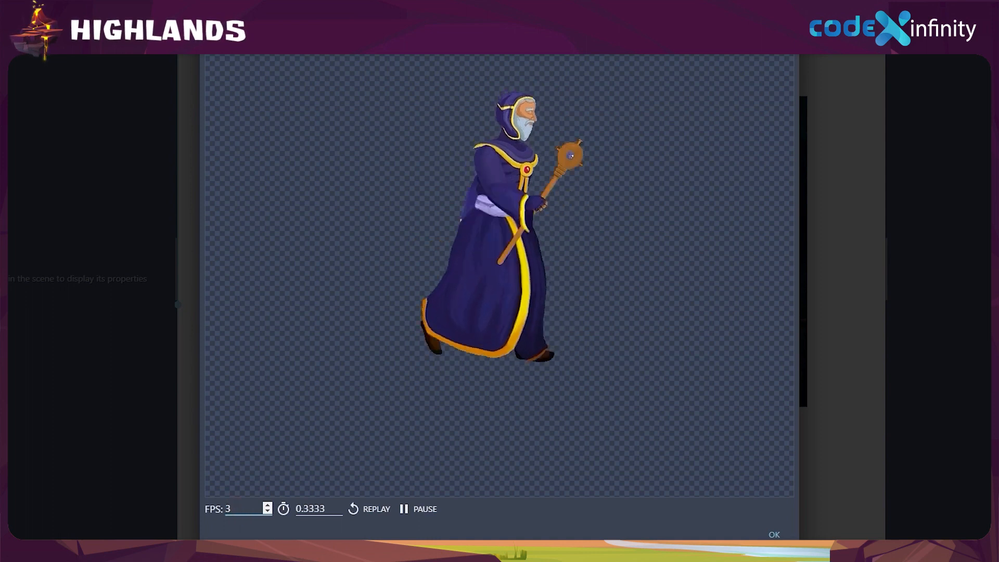
type("0")
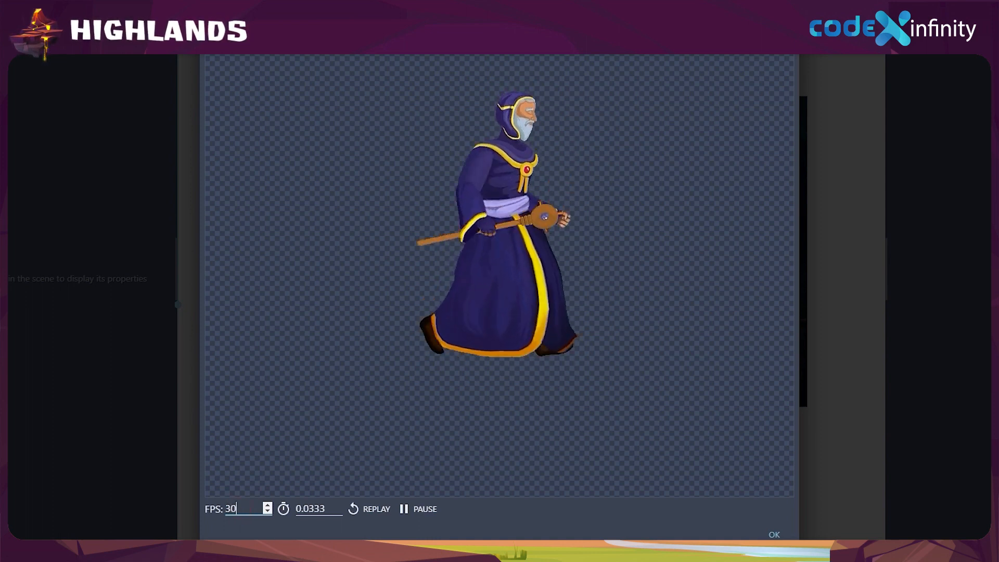
left_click(510, 520)
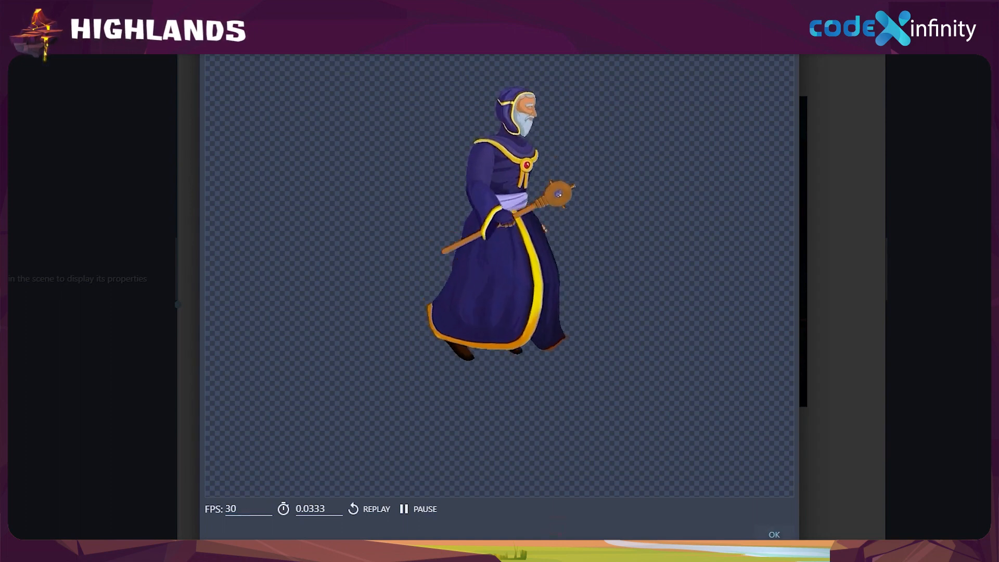
left_click(774, 535)
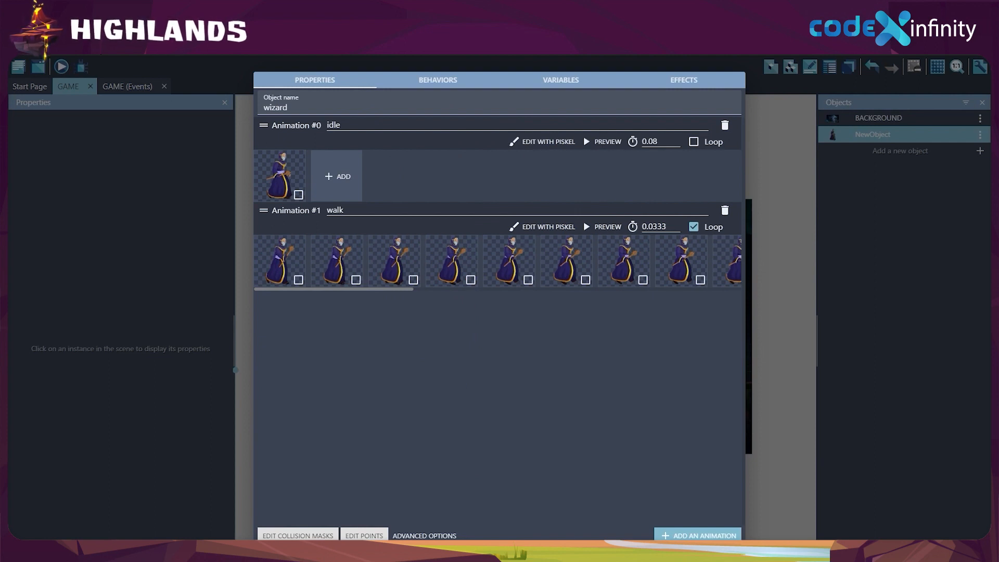
Step: Add the Platformer character behavior to the wizard with its default settings and apply the object changes
left_click(444, 79)
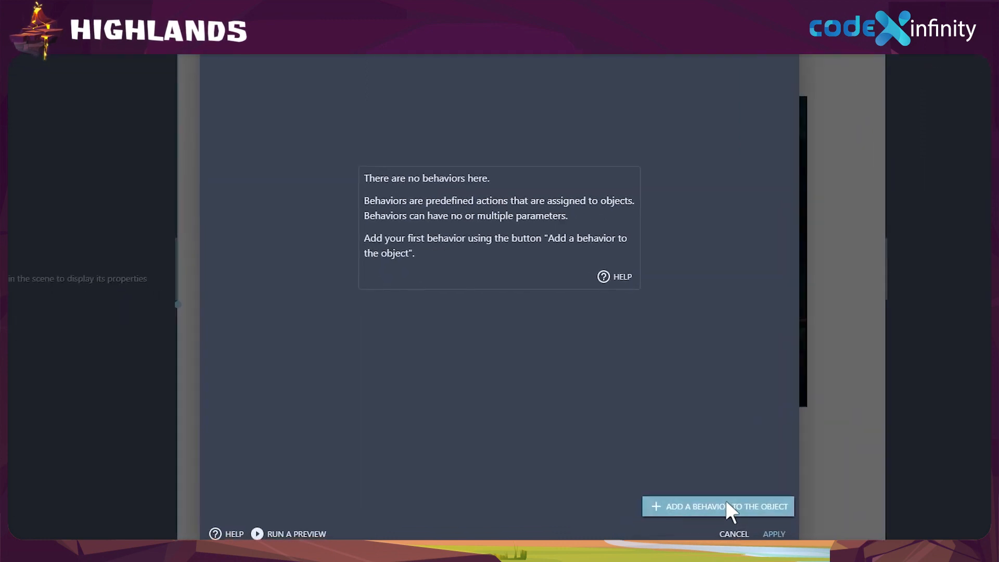
left_click(701, 536)
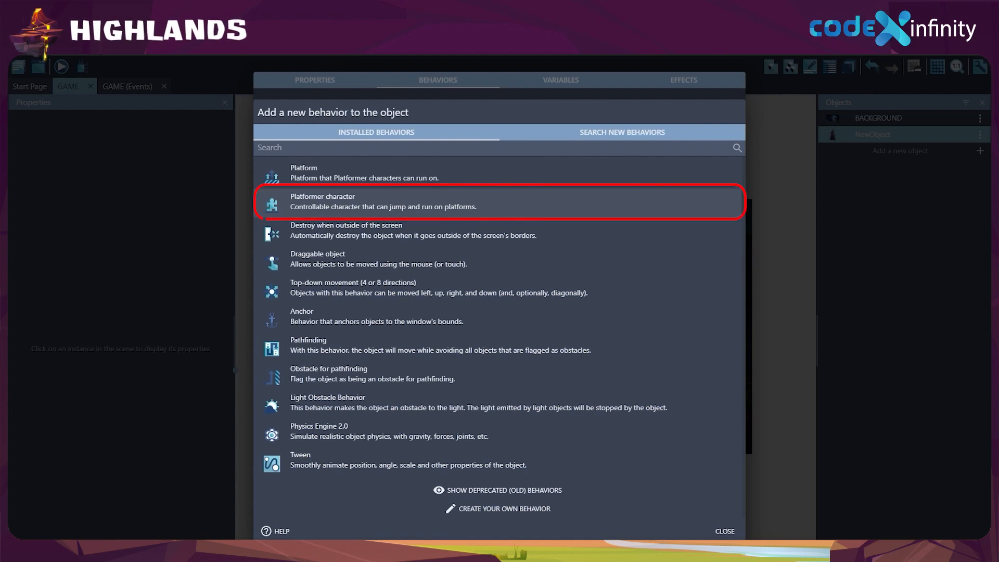
left_click(398, 207)
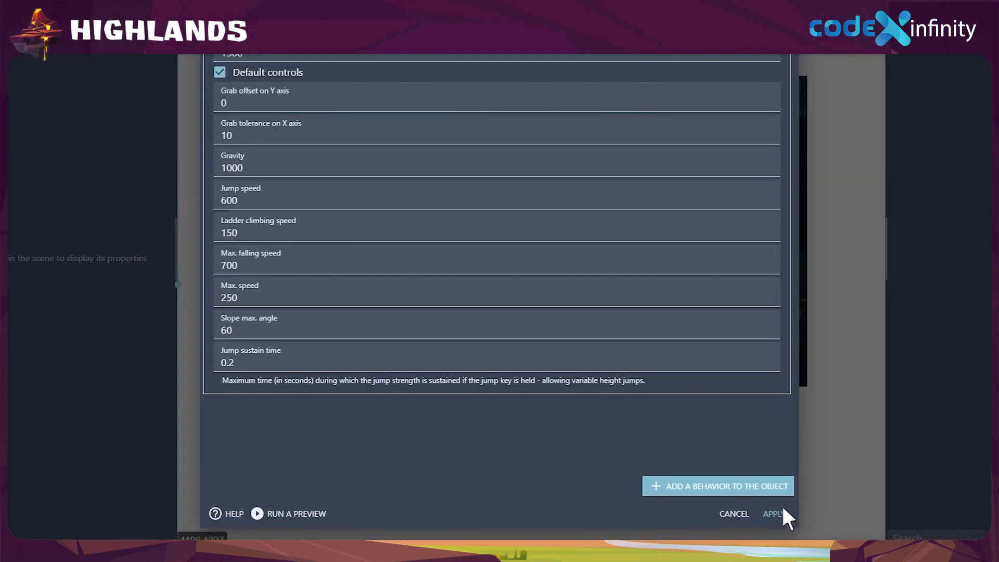
left_click(773, 513)
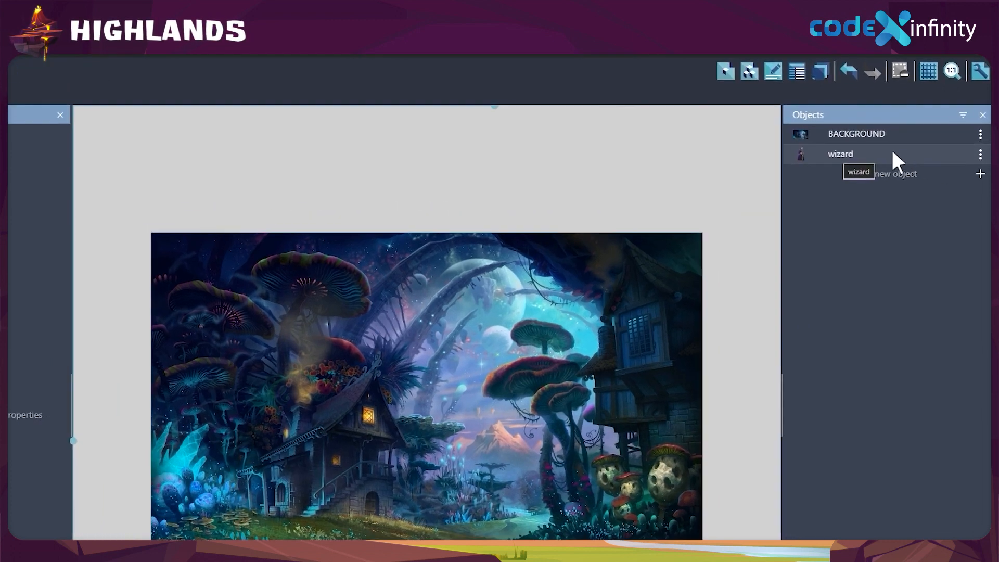
Step: Place the wizard in the scene in front of the small cottage, then run a game preview and close it
left_click(905, 134)
left_click_drag(909, 152, 275, 356)
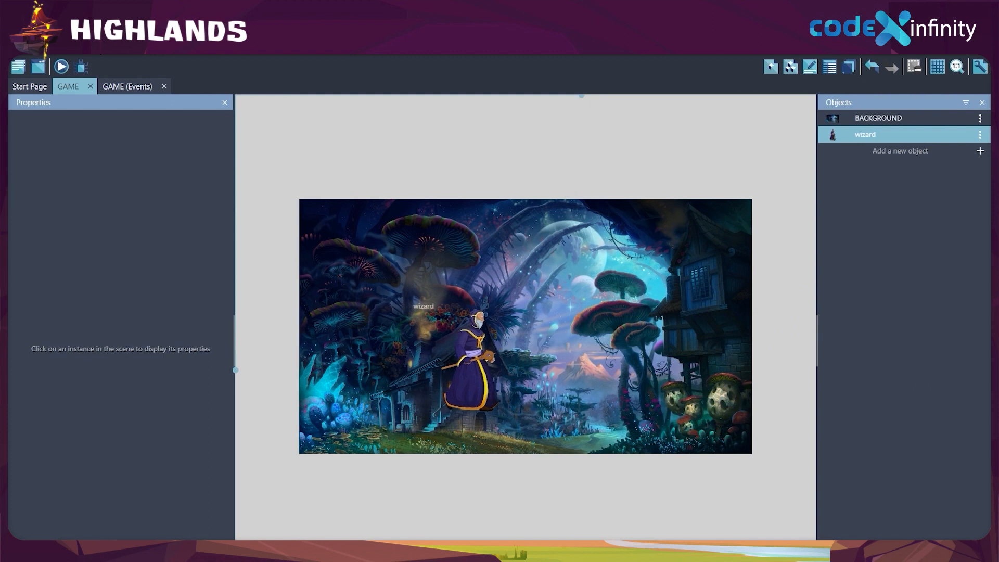
left_click_drag(398, 301, 398, 301)
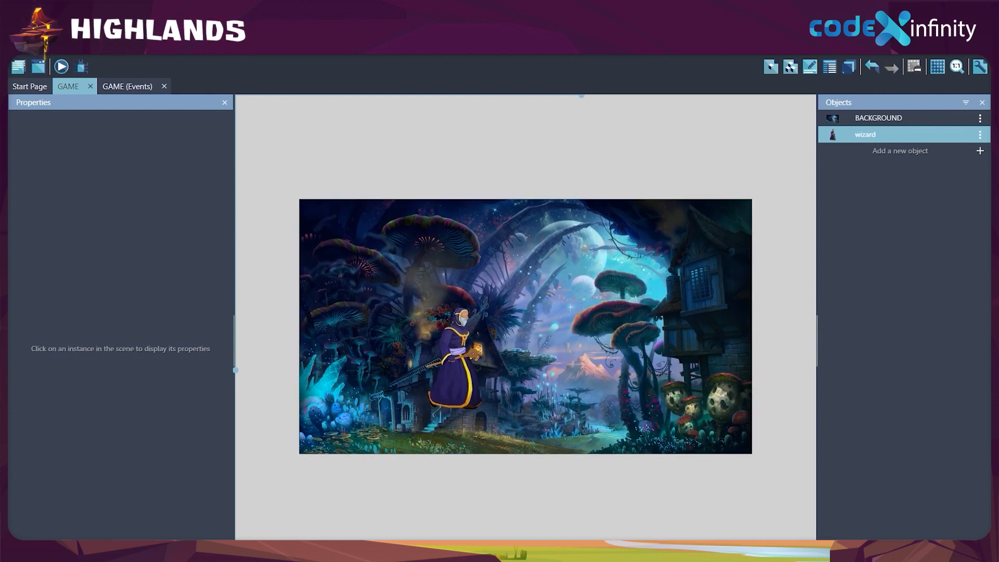
left_click(576, 533)
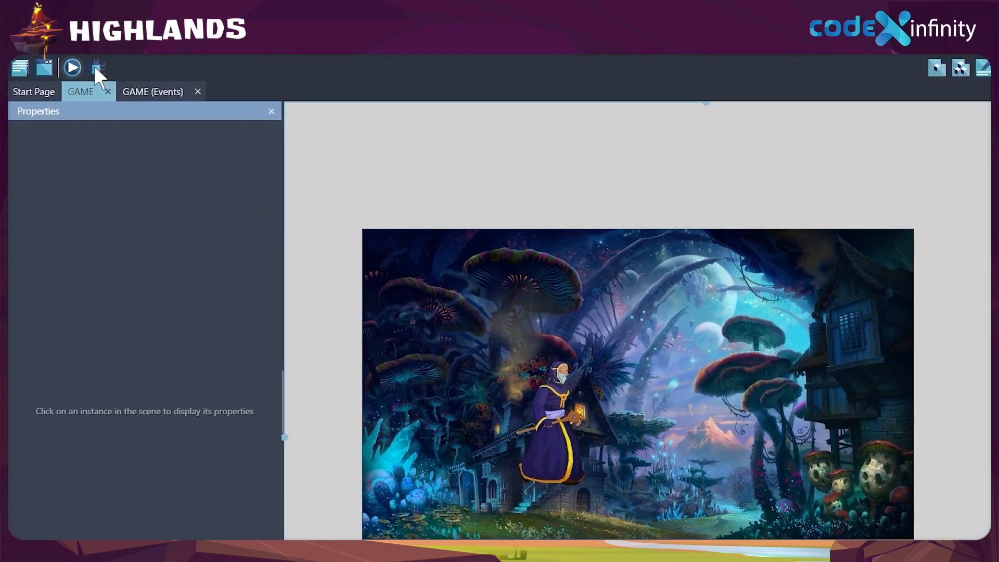
left_click(72, 68)
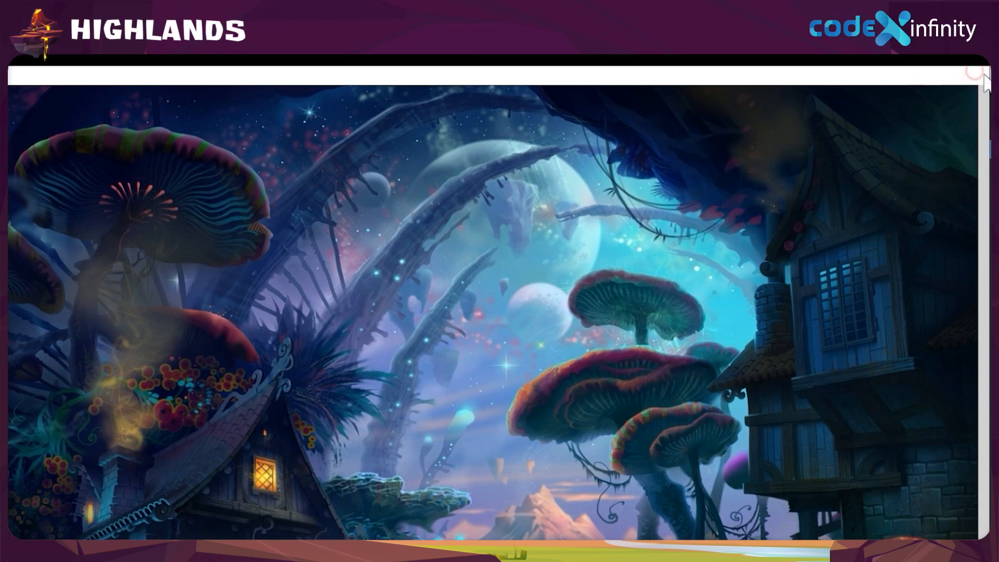
left_click(975, 74)
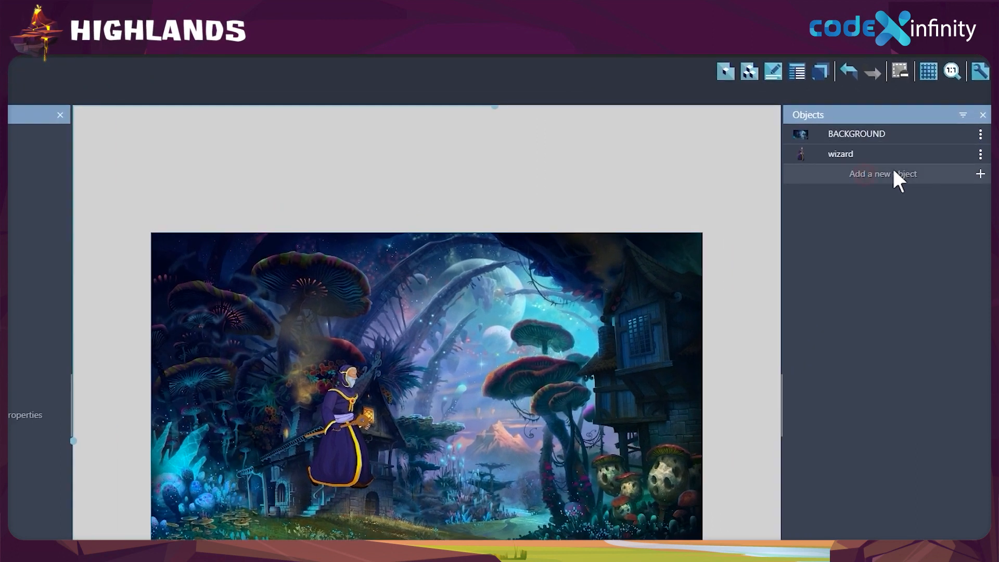
Step: Create a new Sprite object from scratch and name it "base"
left_click(903, 151)
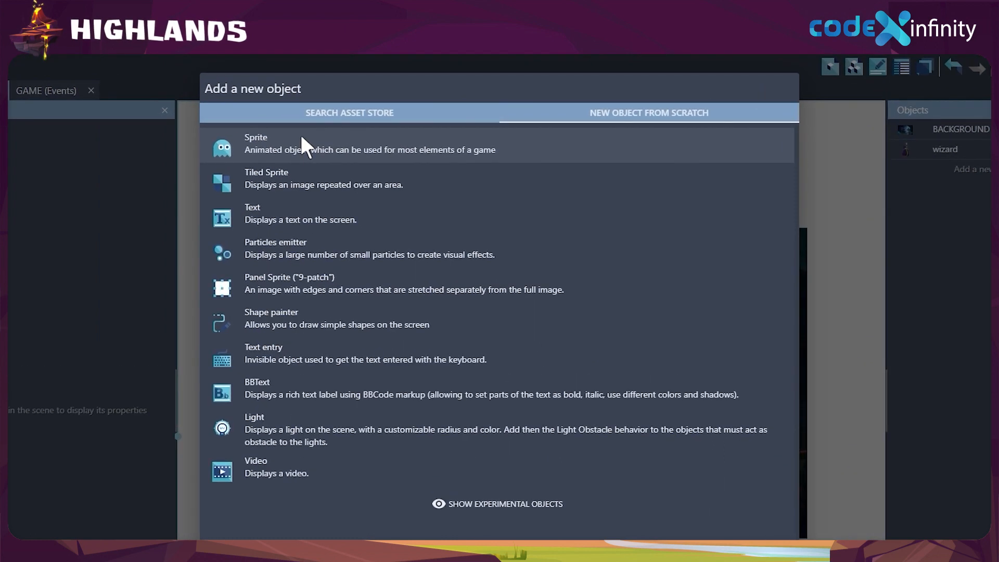
left_click(278, 137)
left_click(343, 116)
key("BackSpace")
key("BackSpace")
key("BackSpace")
key("BackSpace")
key("BackSpace")
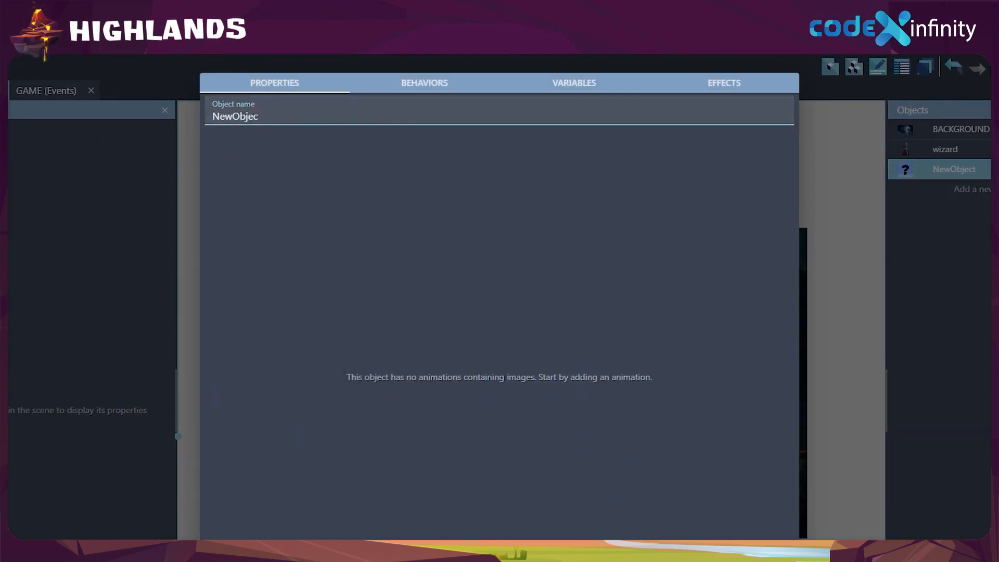
key("BackSpace")
key("BackSpace")
key("BackSpace")
key("BackSpace")
type("base")
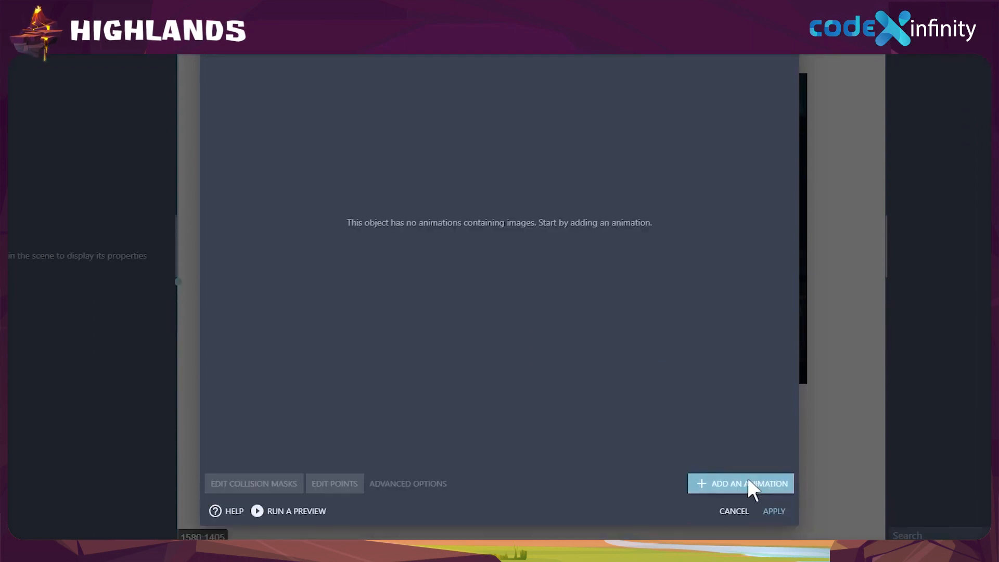
Step: Add an animation to the base object using the "base" image from Downloads, copying the file into the project folder
left_click(738, 483)
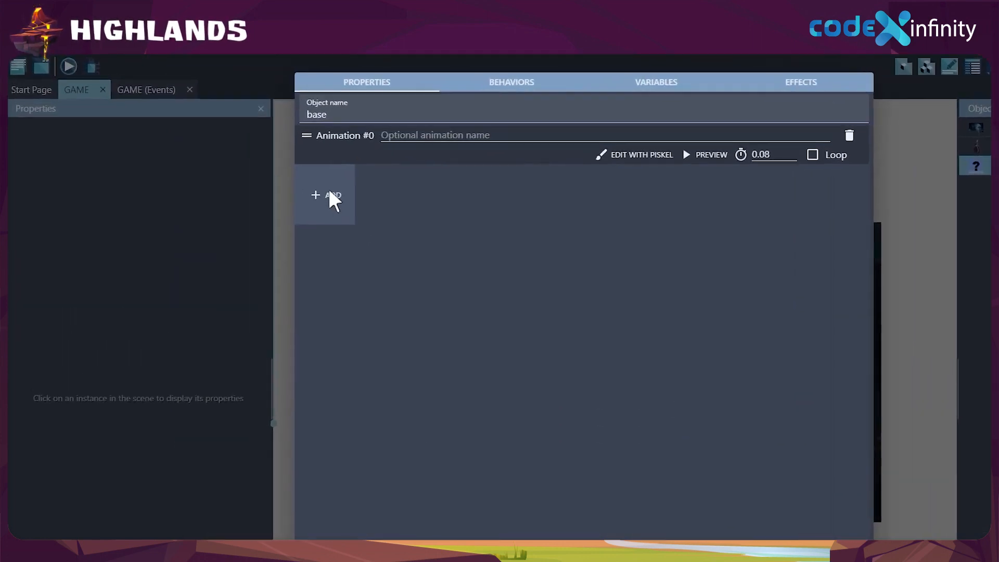
left_click(339, 199)
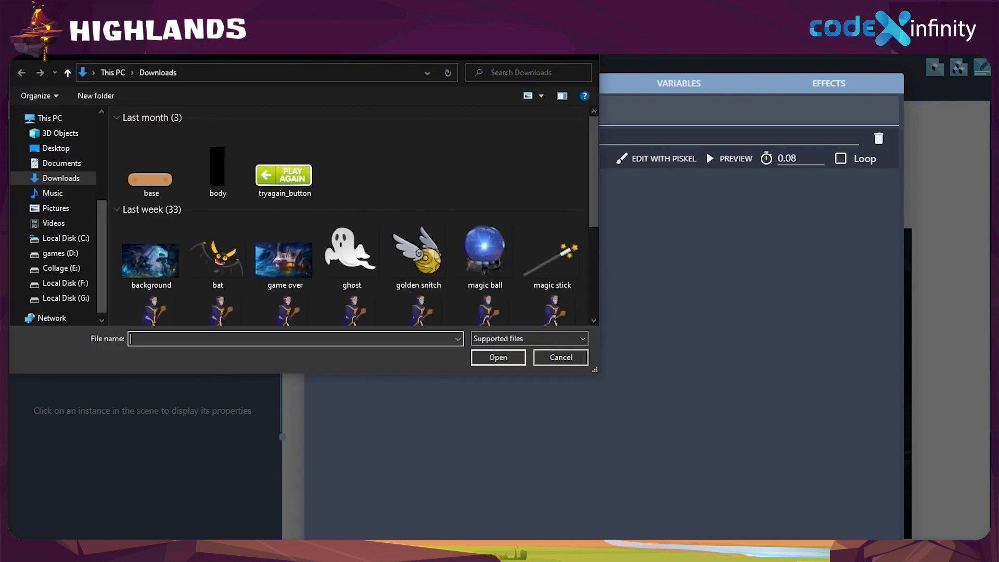
scroll(190, 175, "down", 1)
left_click(149, 163)
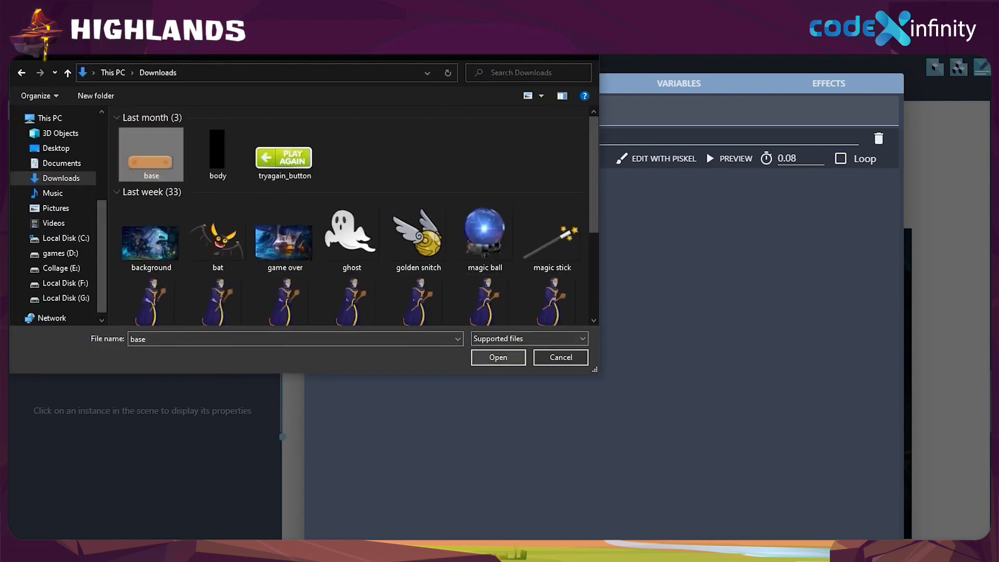
left_click(492, 358)
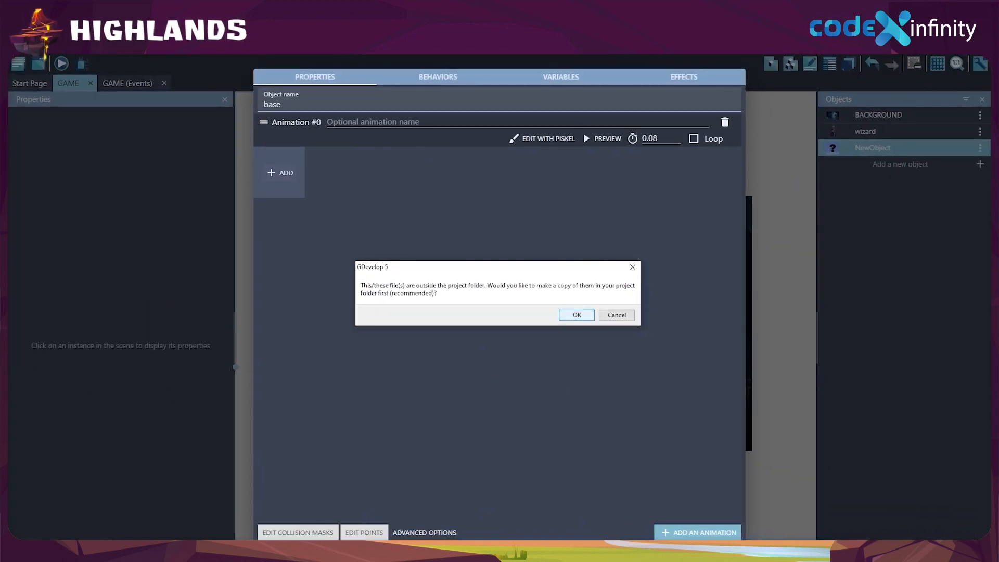
left_click(576, 316)
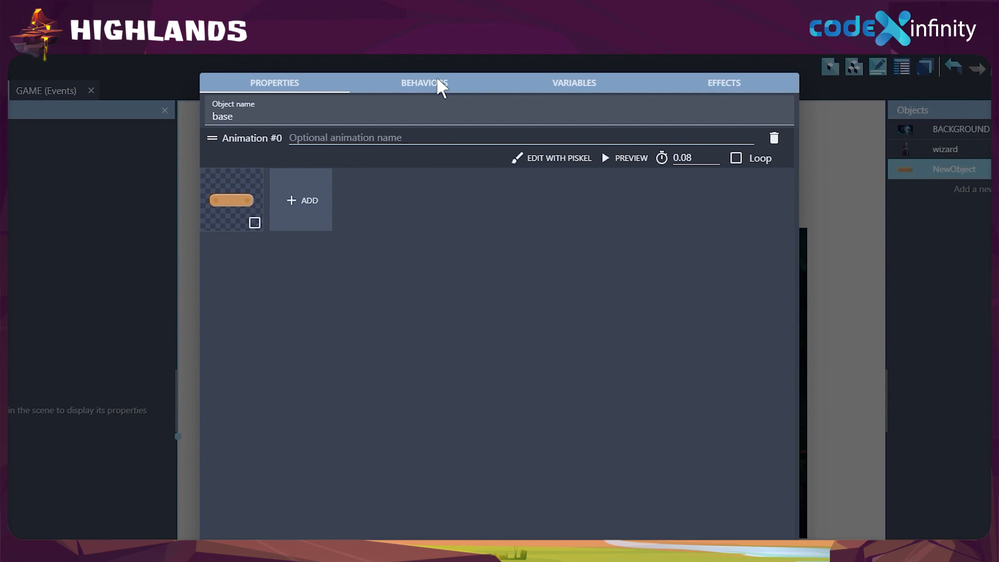
Step: Add the Platform behavior to the base object with its default settings and apply the object changes
left_click(460, 83)
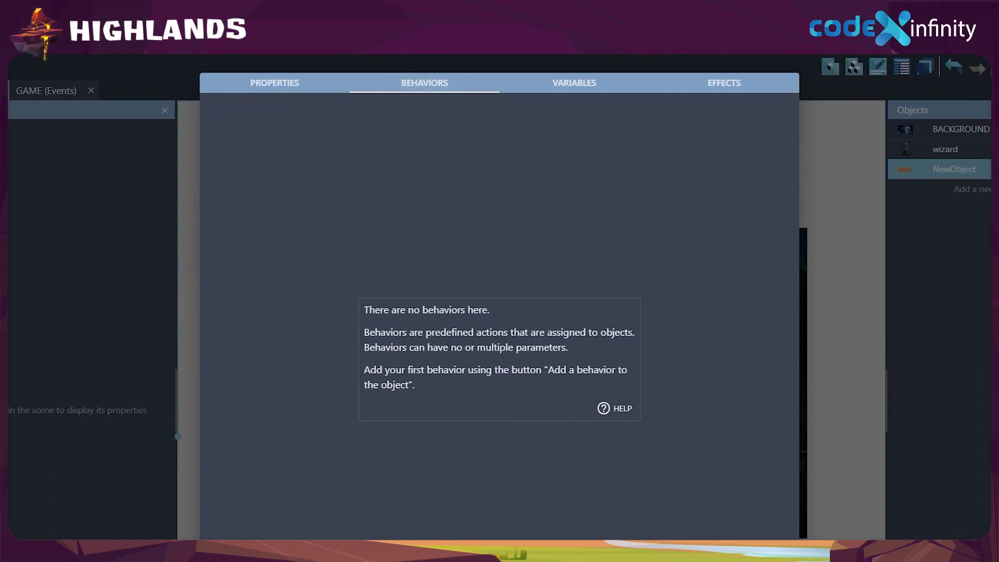
left_click(737, 485)
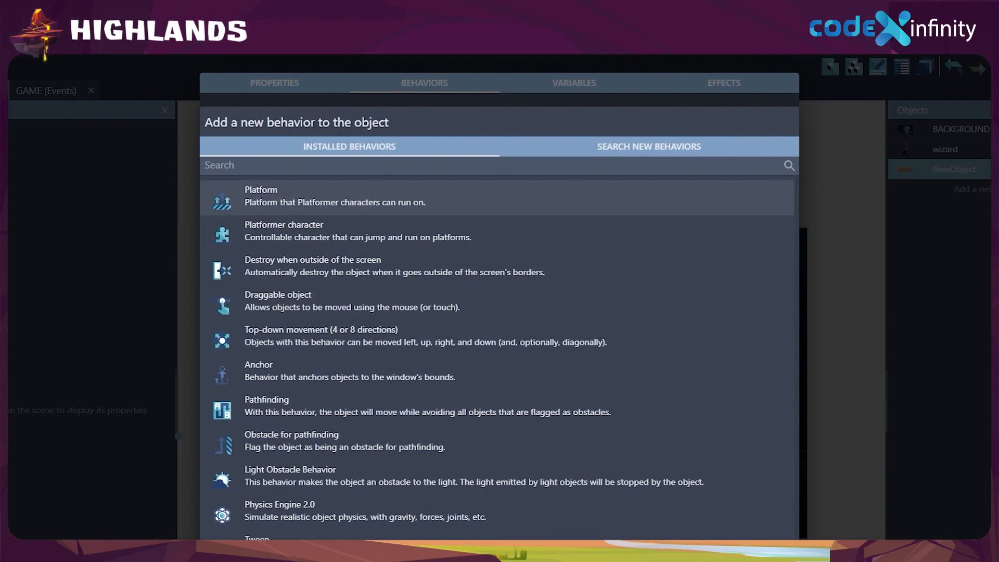
left_click(278, 195)
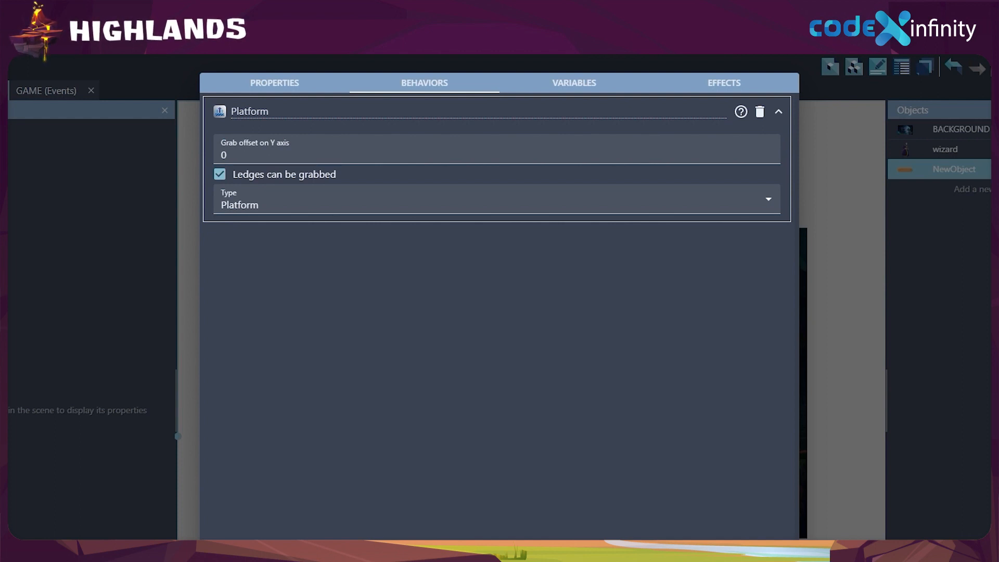
left_click(775, 512)
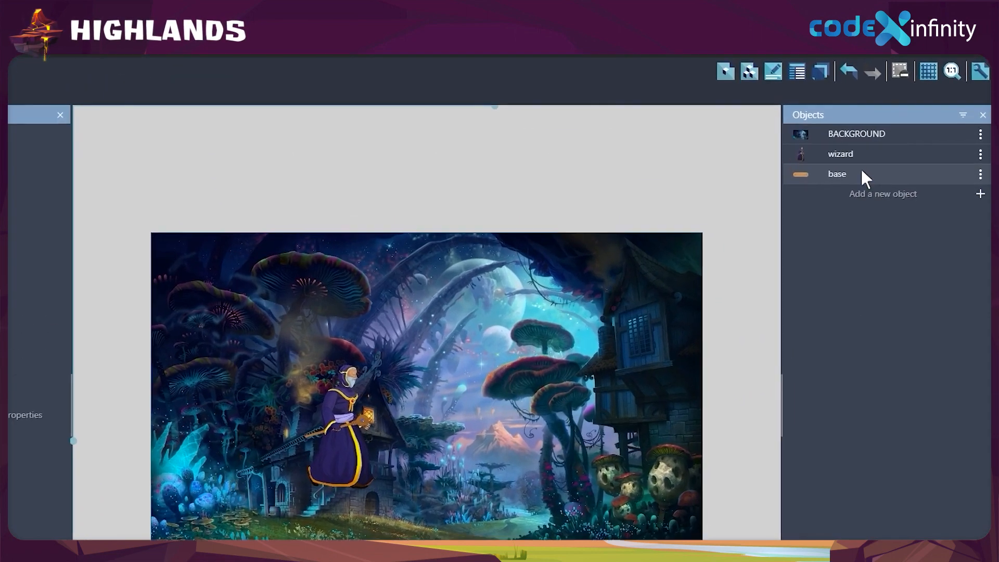
Step: Place the base just below the background's lower-left corner and set its position to X 0, Y 1090
left_click(903, 149)
left_click_drag(629, 423, 306, 454)
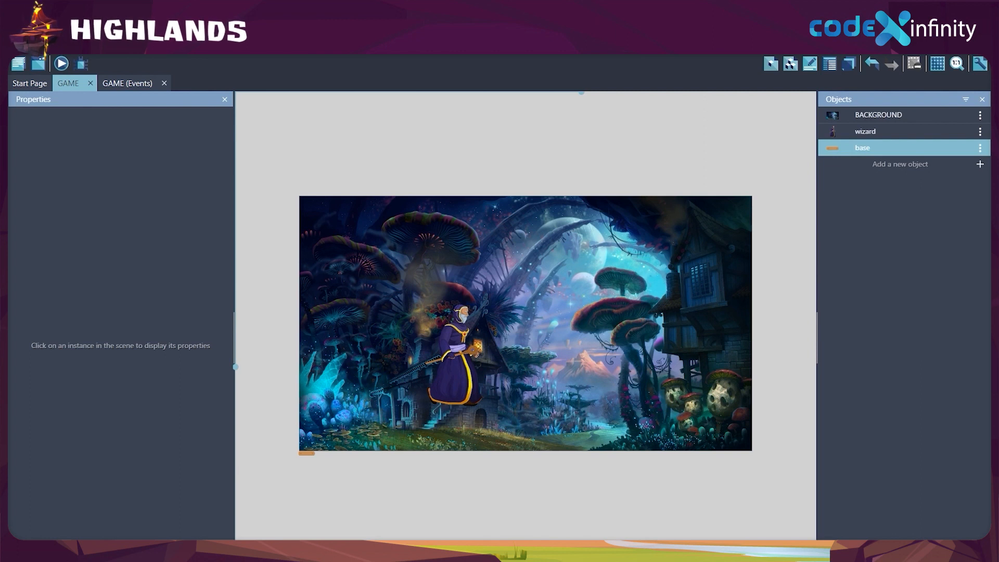
left_click(305, 453)
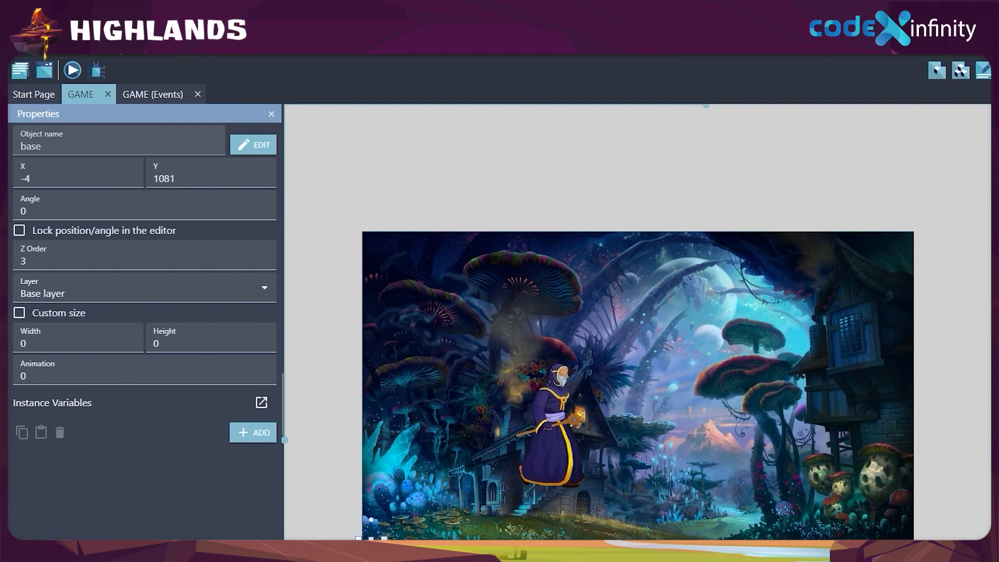
left_click(75, 174)
key("BackSpace")
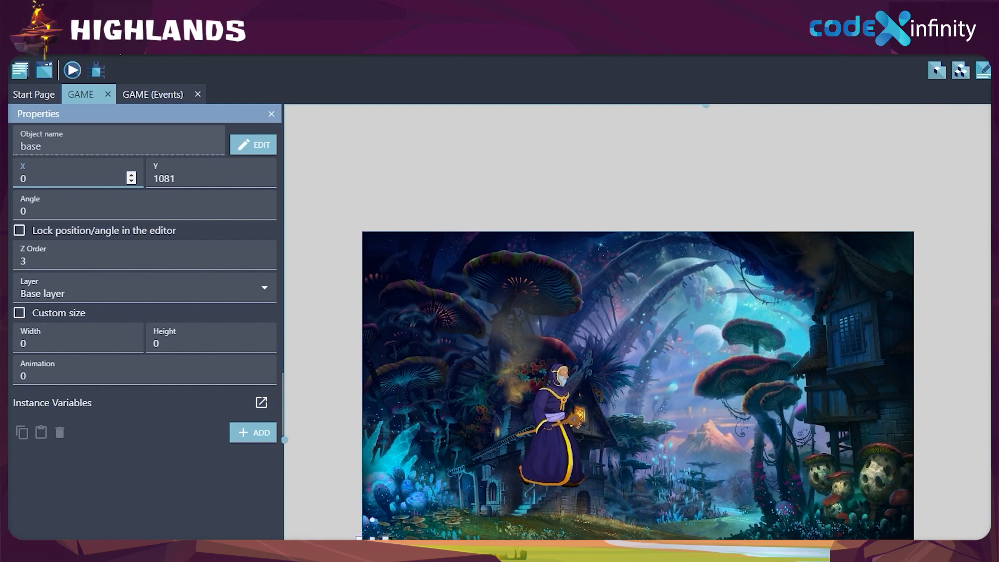
left_click(184, 174)
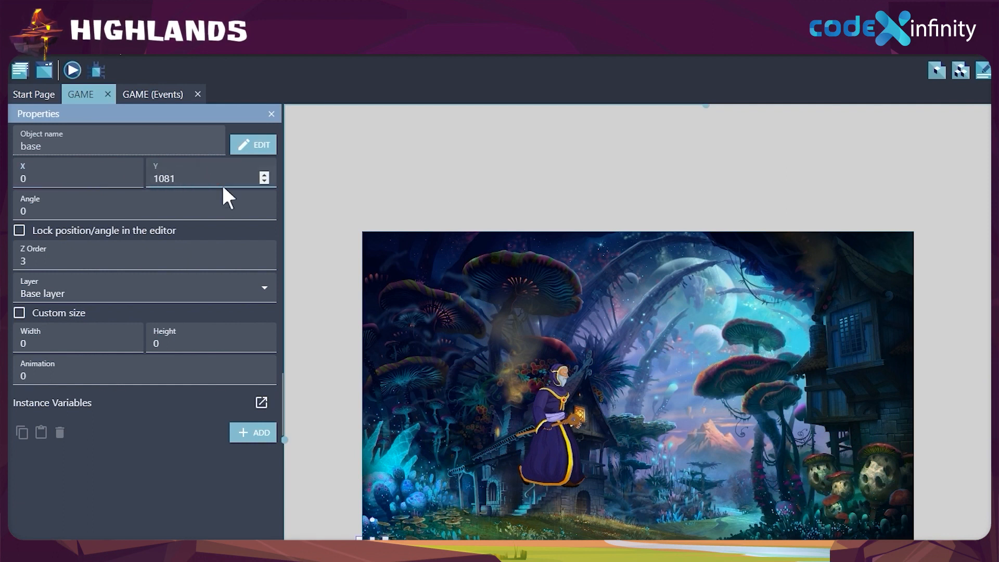
key("BackSpace")
key("BackSpace")
type("90")
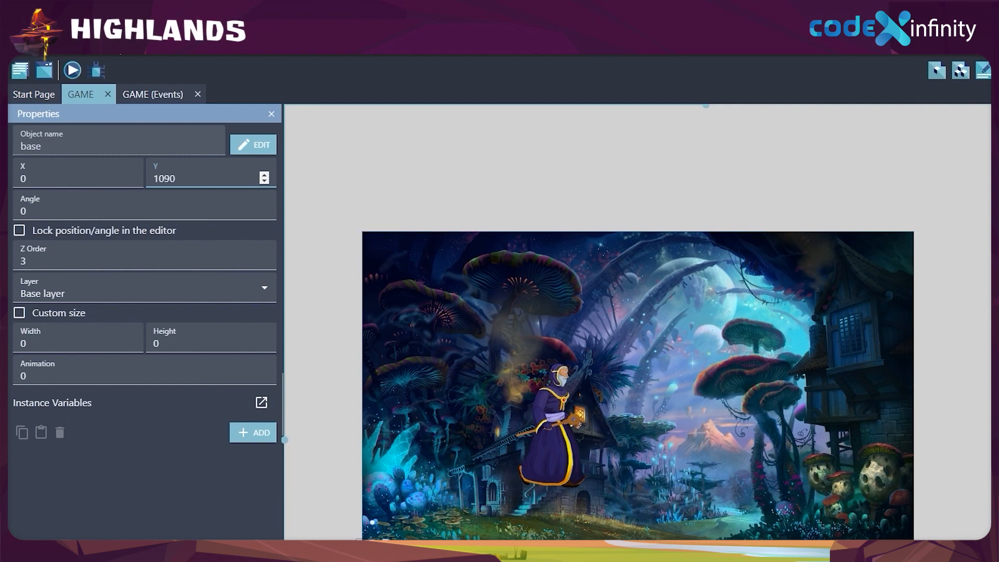
Step: Give the base instance a custom size of 1920 wide by 20 high
left_click(41, 342)
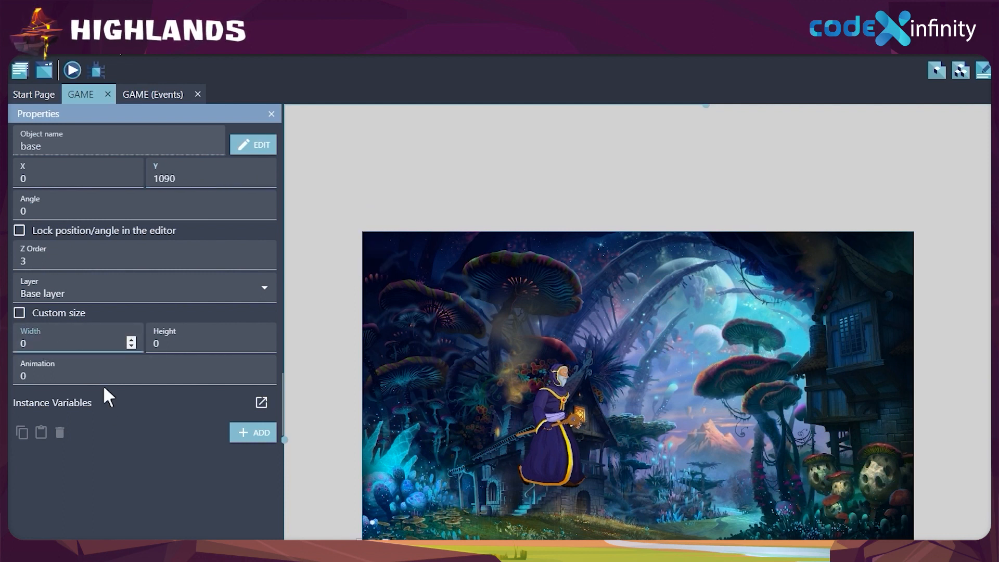
left_click(42, 343)
key("BackSpace")
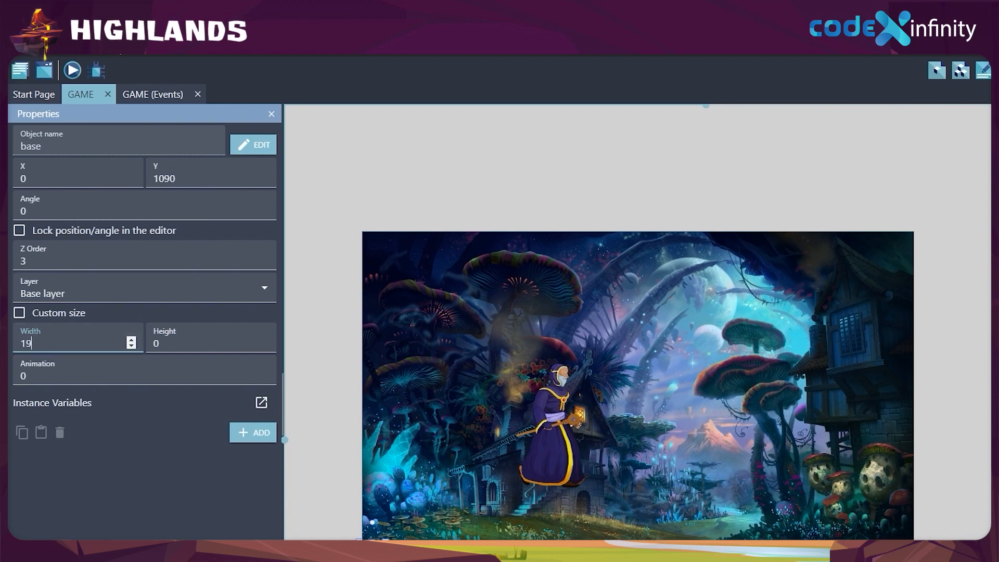
left_click(168, 339)
key("BackSpace")
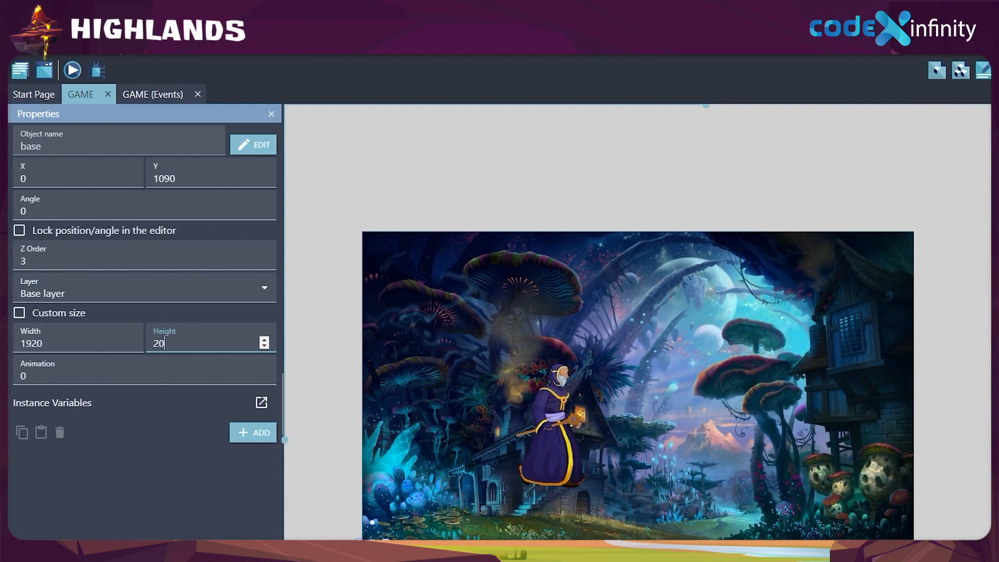
left_click(18, 309)
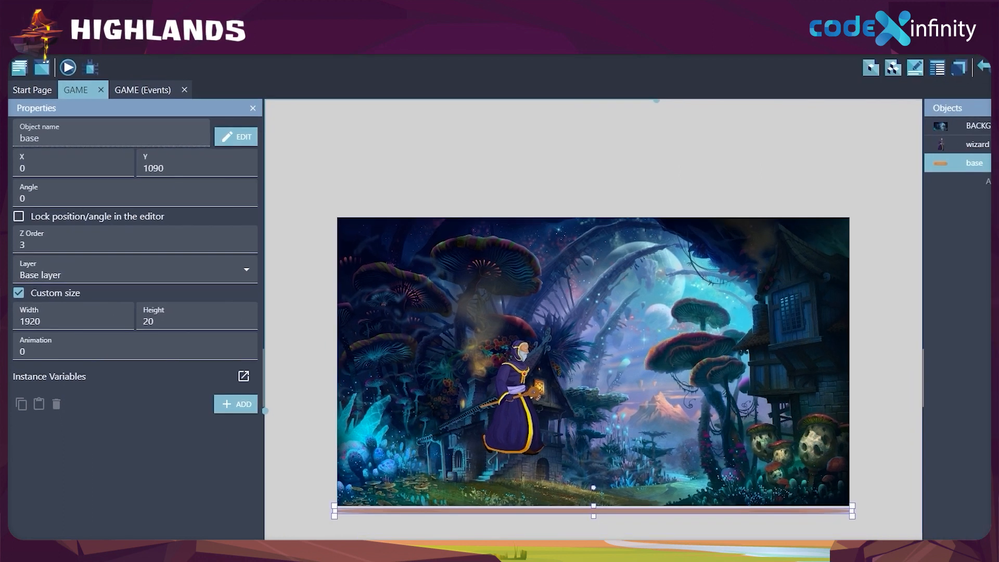
Step: Deselect the base and run a game preview to check the wizard on the platform, then close the preview
left_click(395, 500)
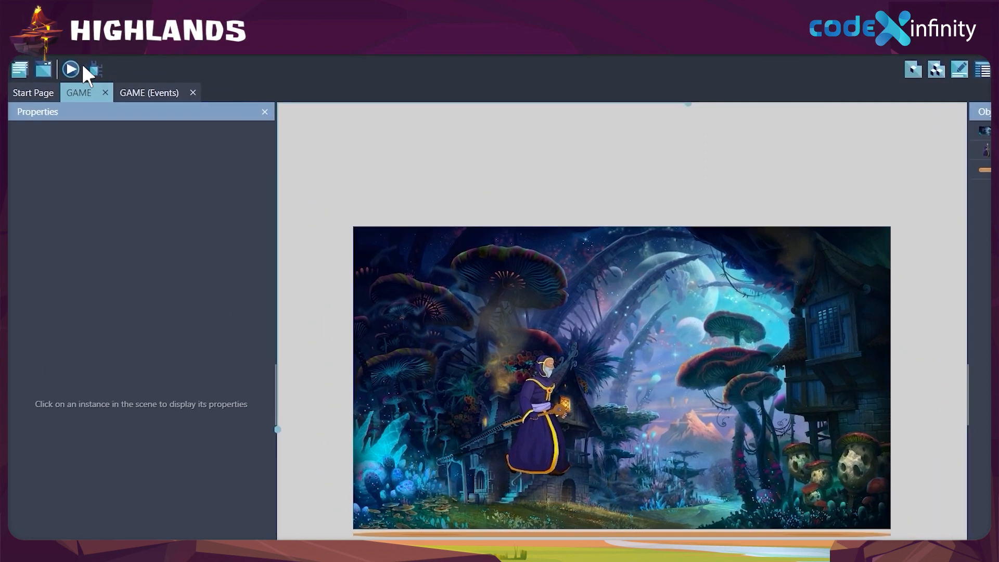
left_click(61, 63)
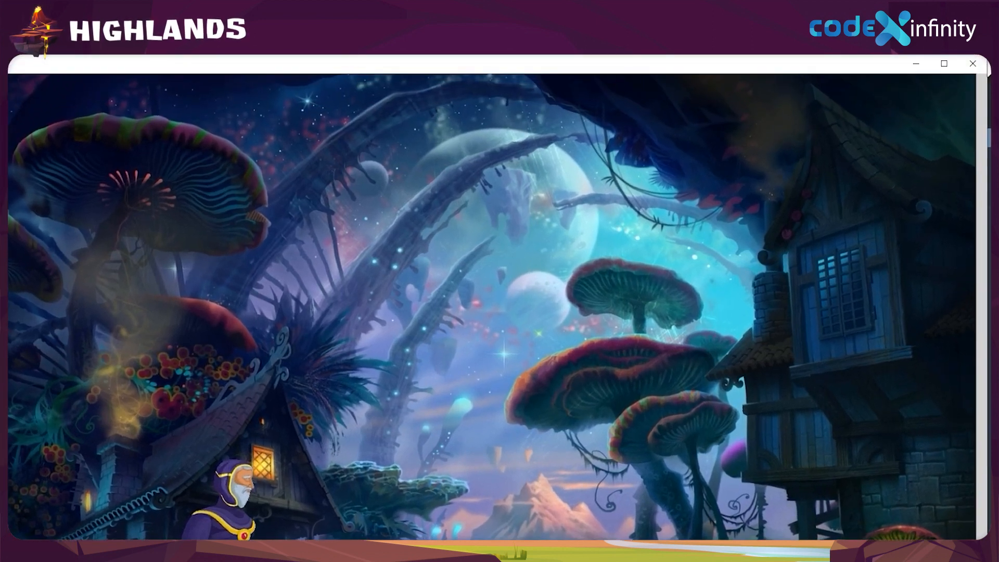
left_click(972, 63)
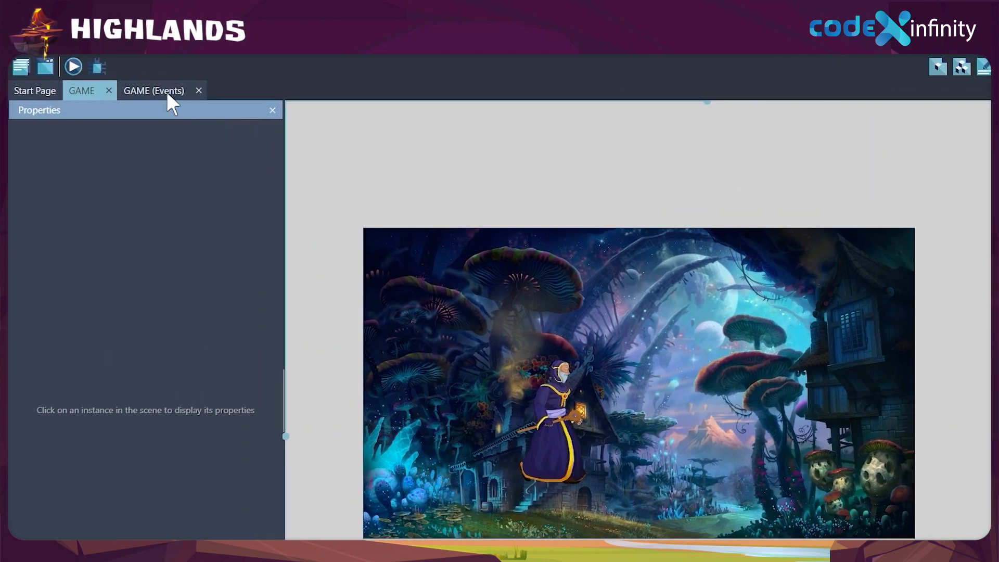
Step: Add a new event to the GAME scene with the Platform Behavior condition "Is moving" for the wizard
left_click(167, 92)
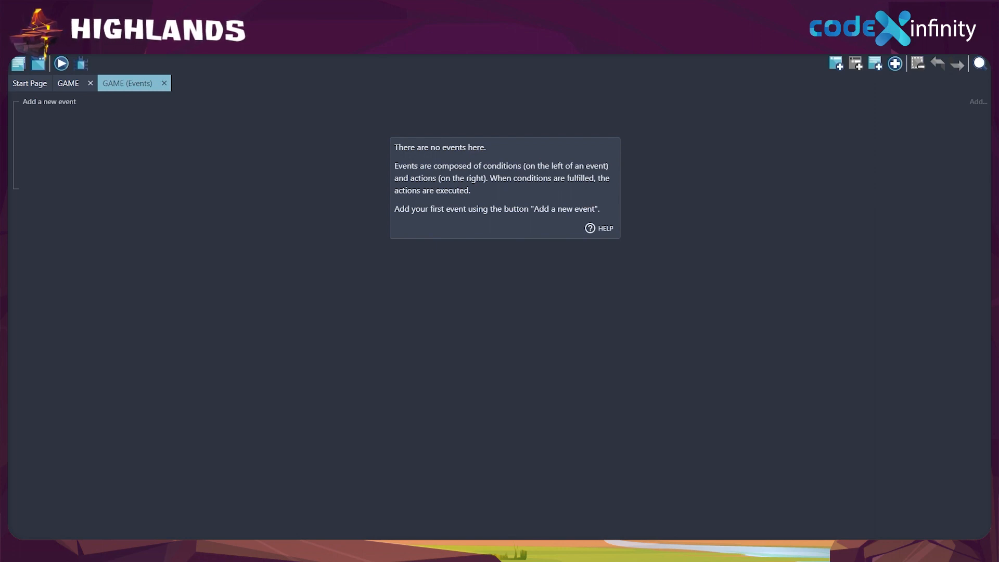
left_click(55, 102)
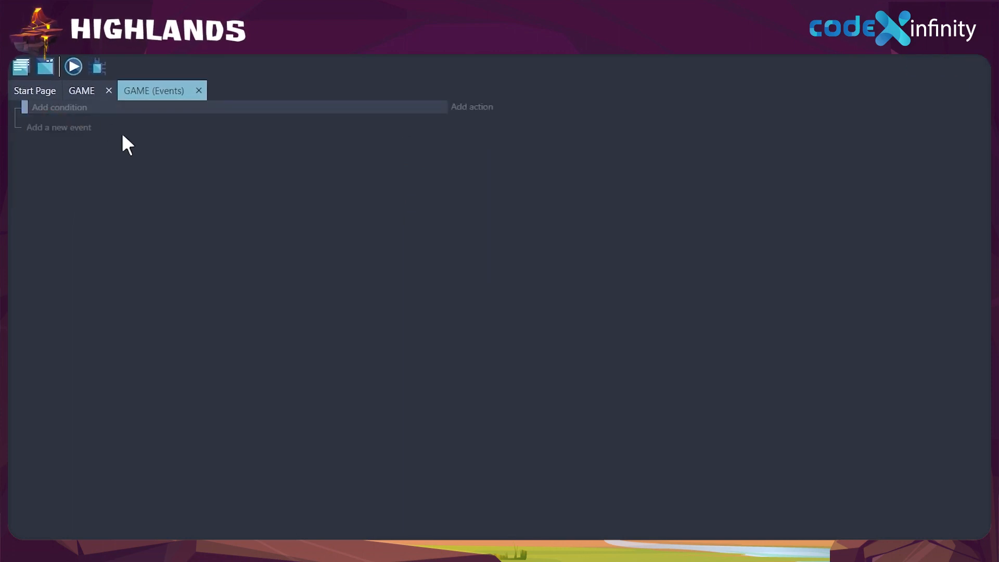
left_click(69, 106)
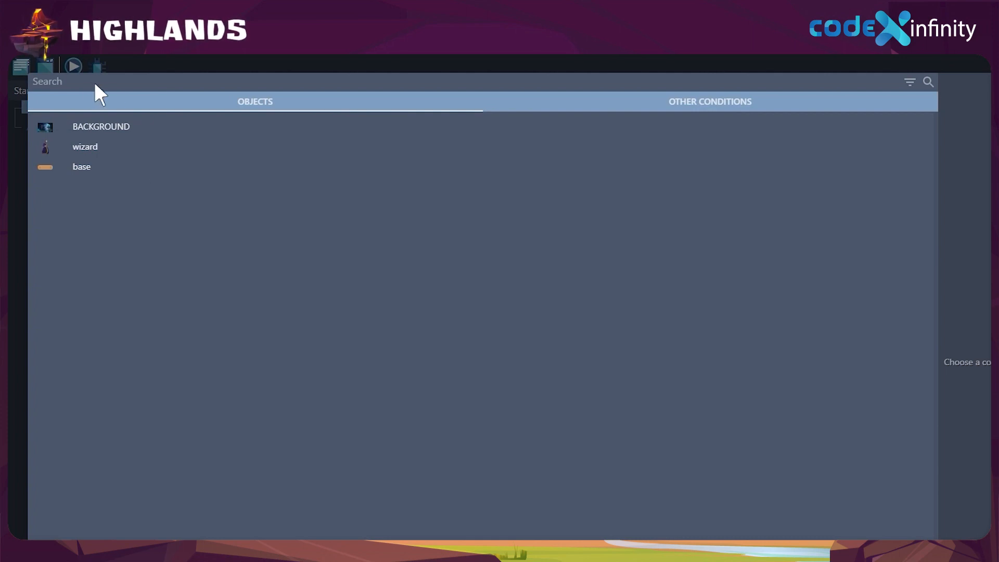
left_click(76, 82)
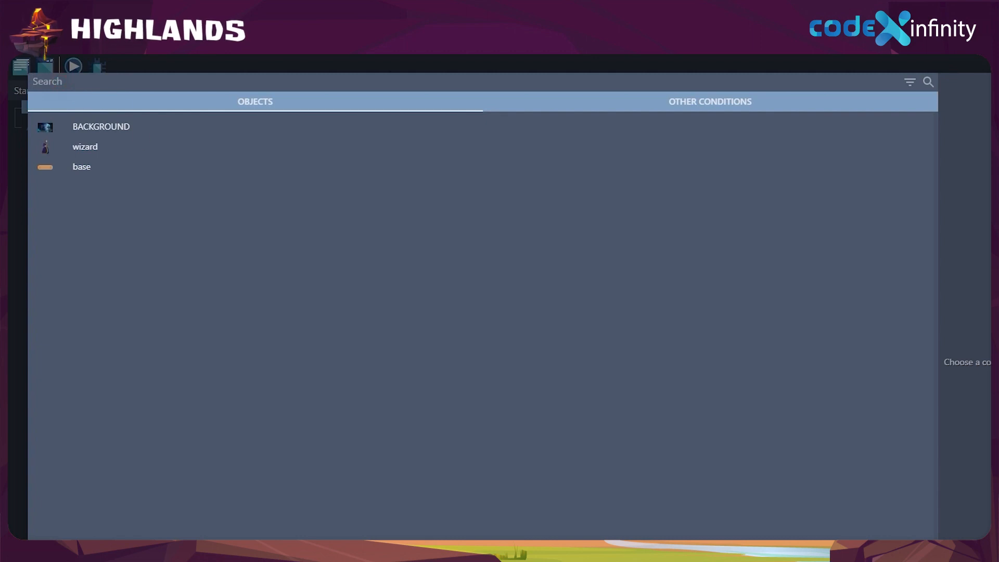
type("moving")
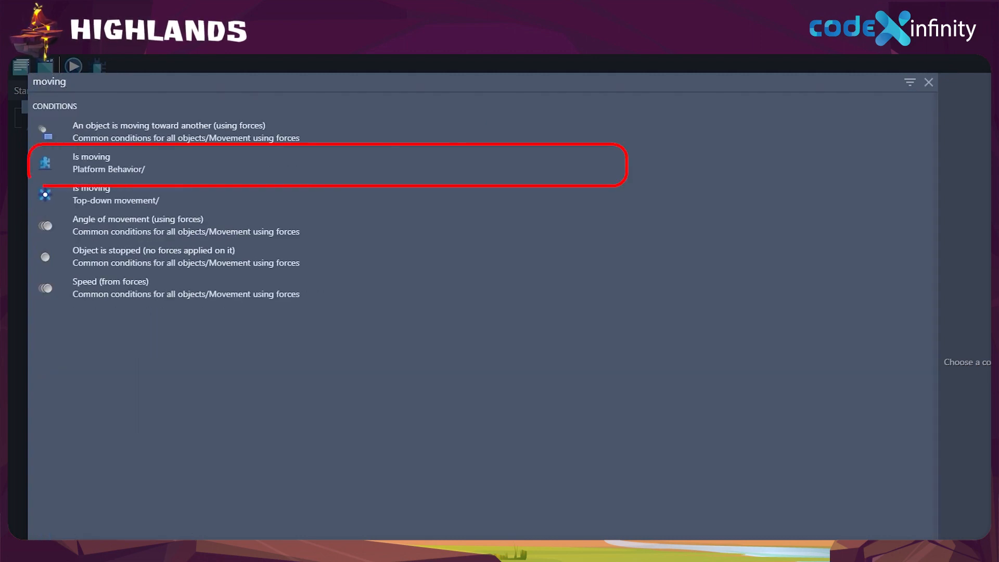
left_click(116, 160)
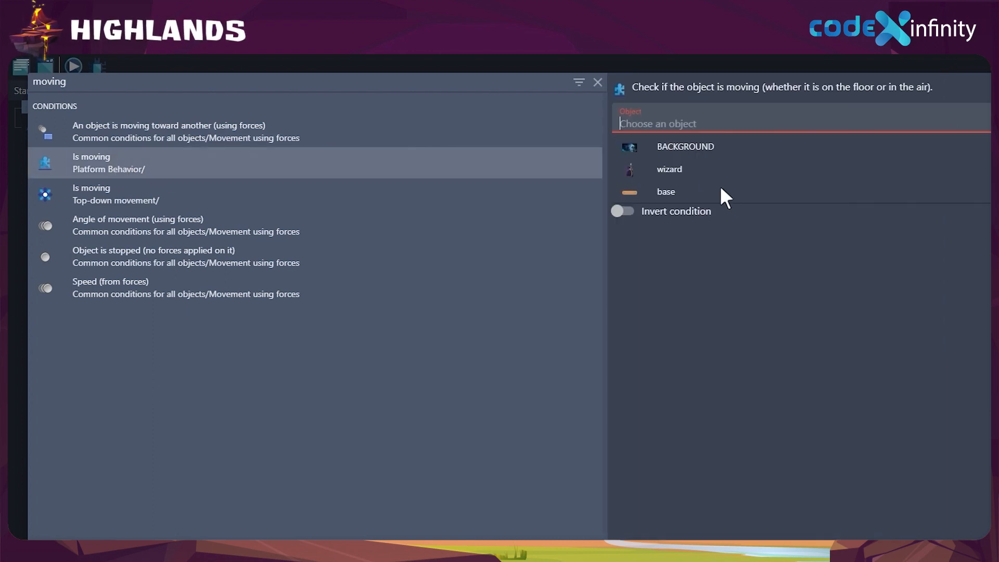
left_click(672, 169)
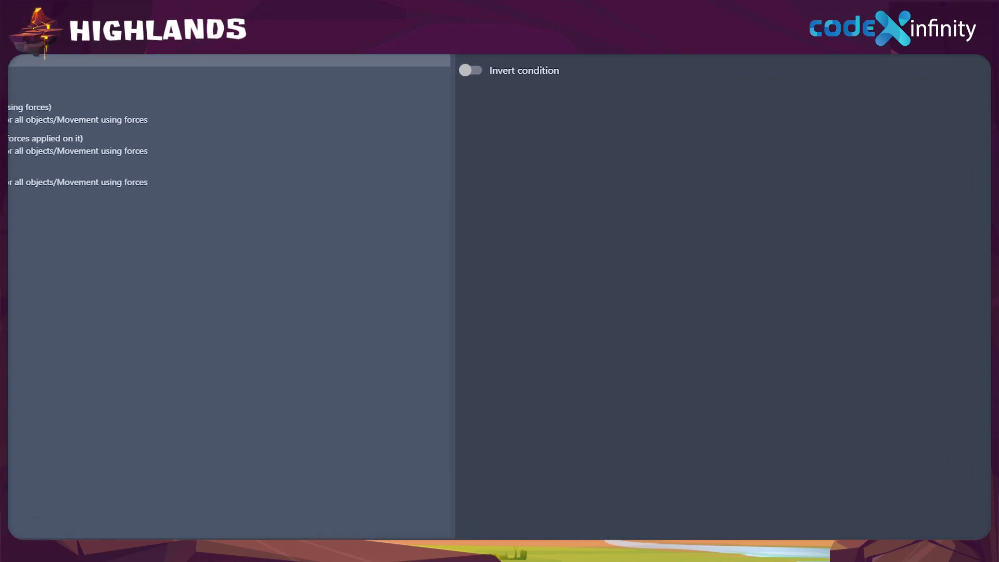
left_click(951, 506)
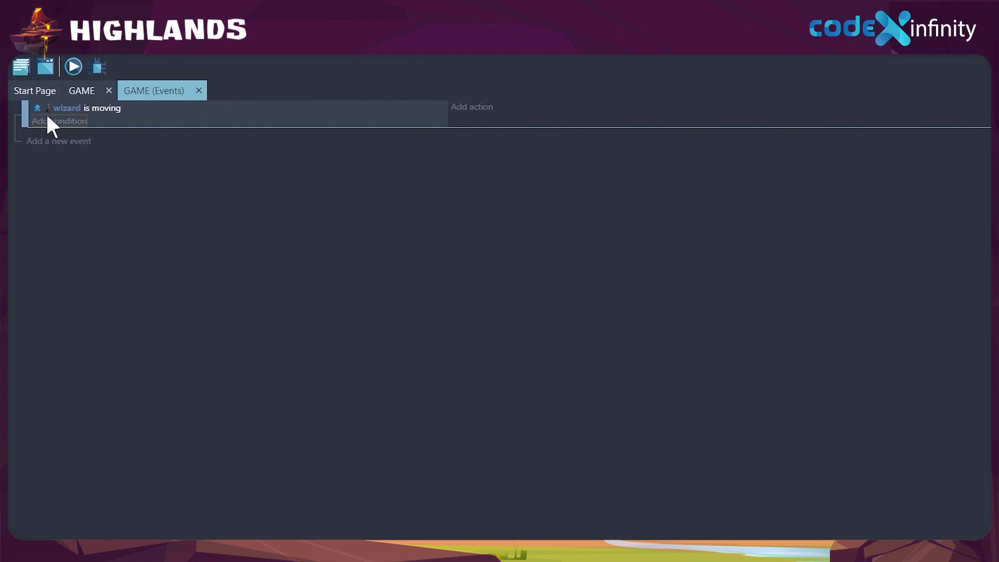
Step: Add a "Key pressed" keyboard condition for the Right key to the wizard's movement event
left_click(46, 121)
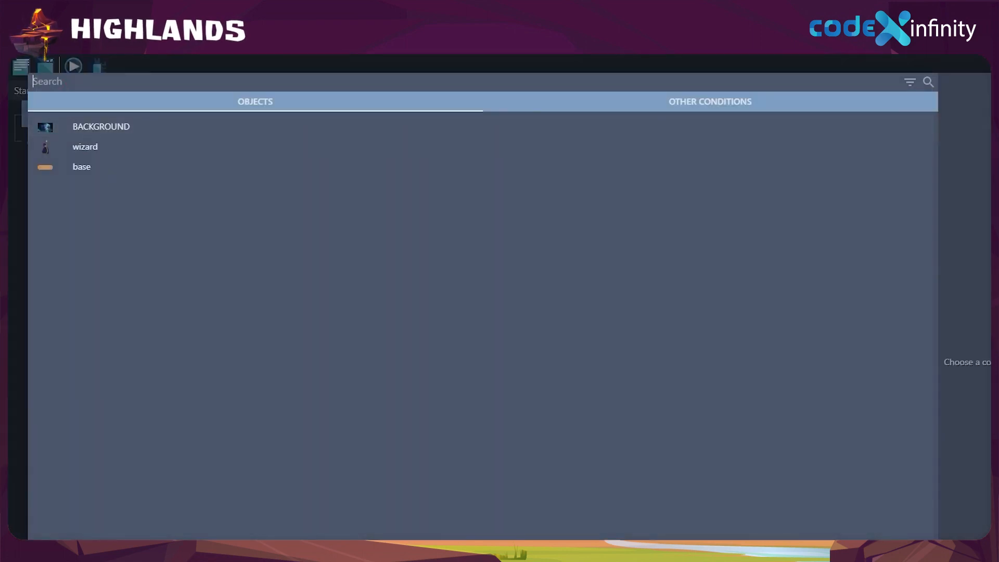
type("key")
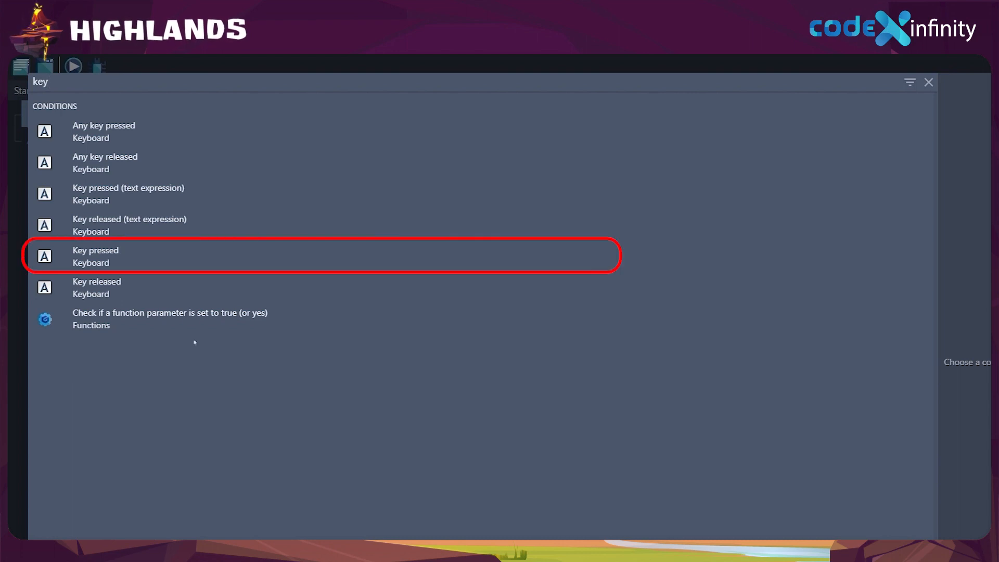
left_click(118, 255)
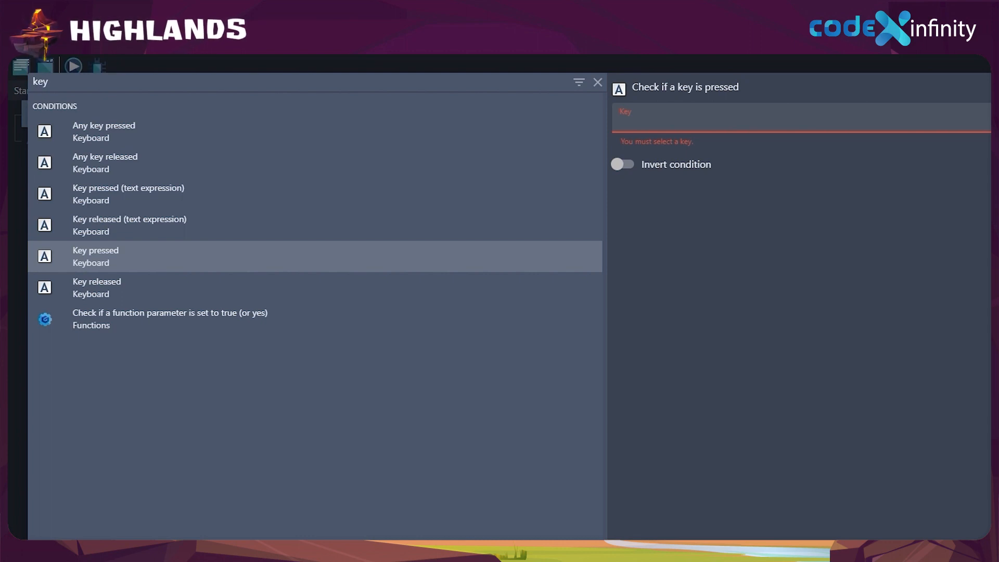
left_click(670, 115)
type("right")
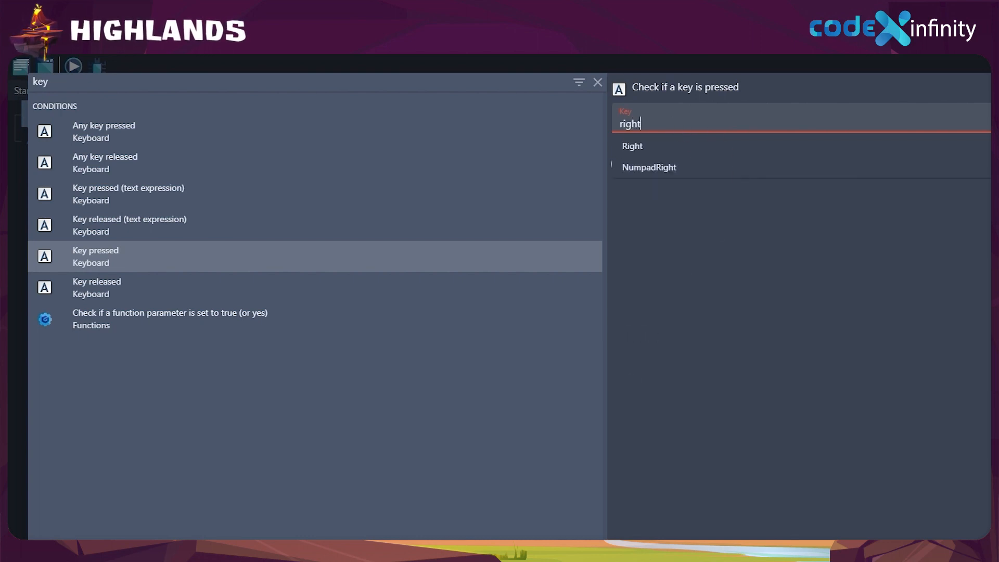
left_click(639, 141)
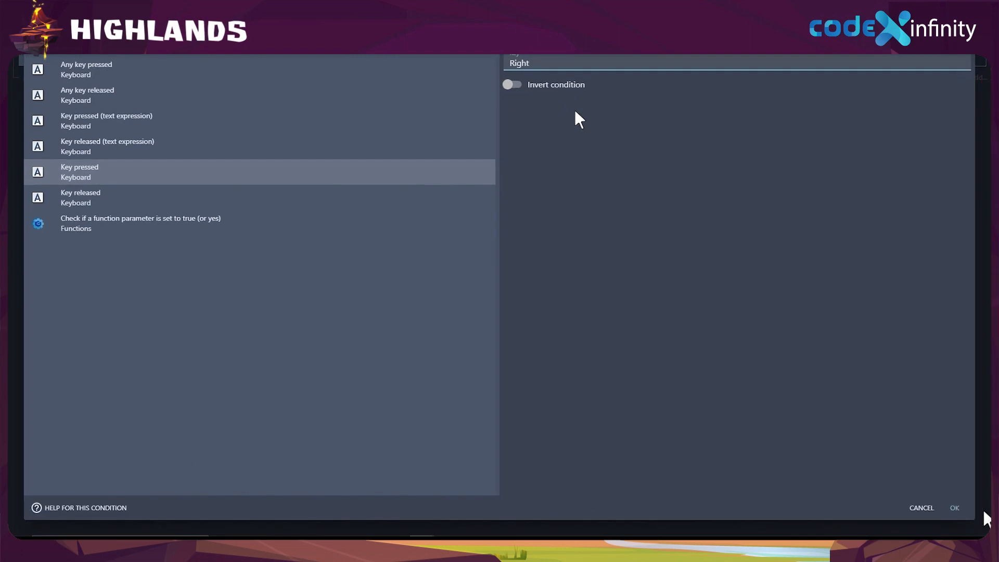
left_click(955, 506)
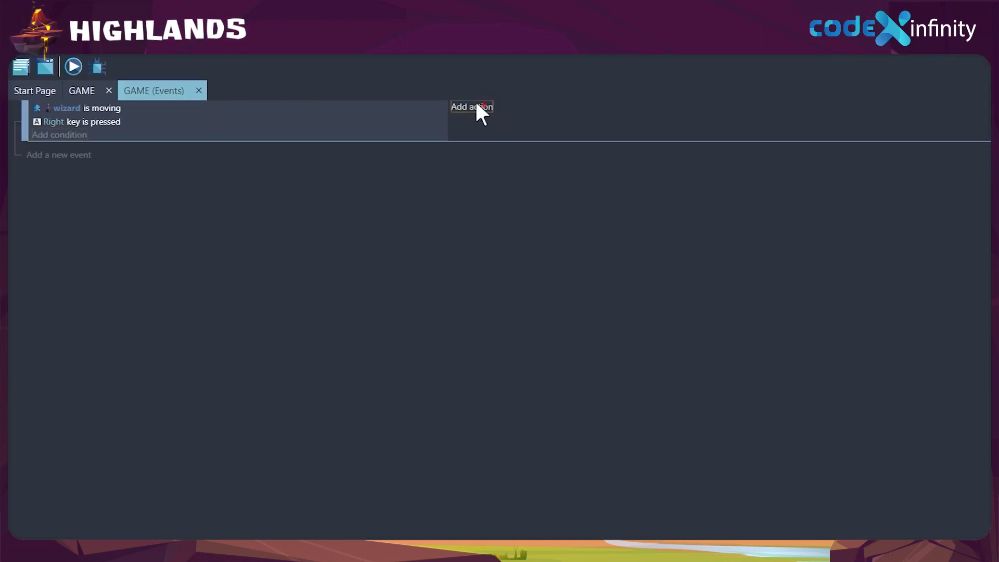
Step: Add a "Change the animation" action to the event that sets the wizard's animation number to 1
left_click(475, 107)
type("c")
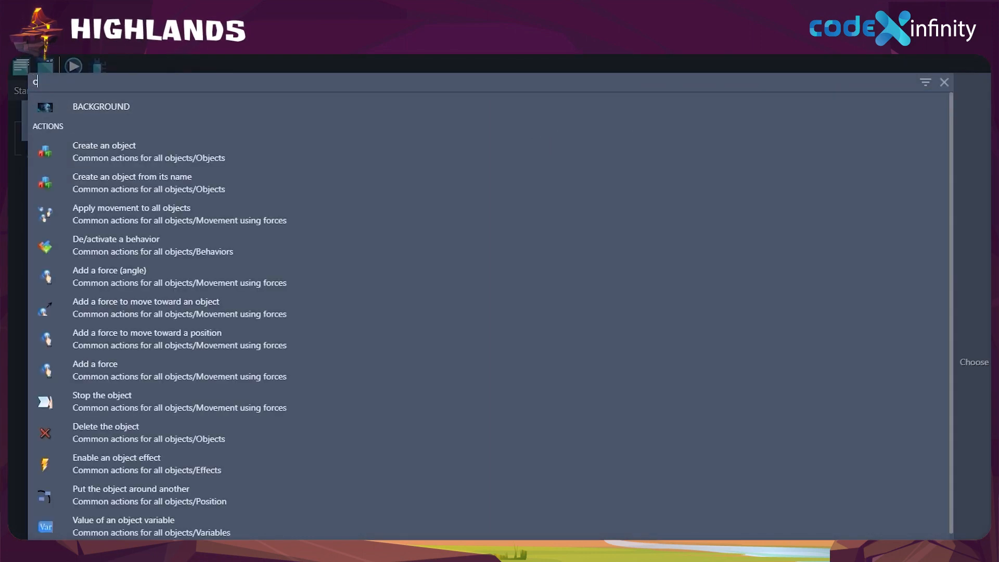
type("hange")
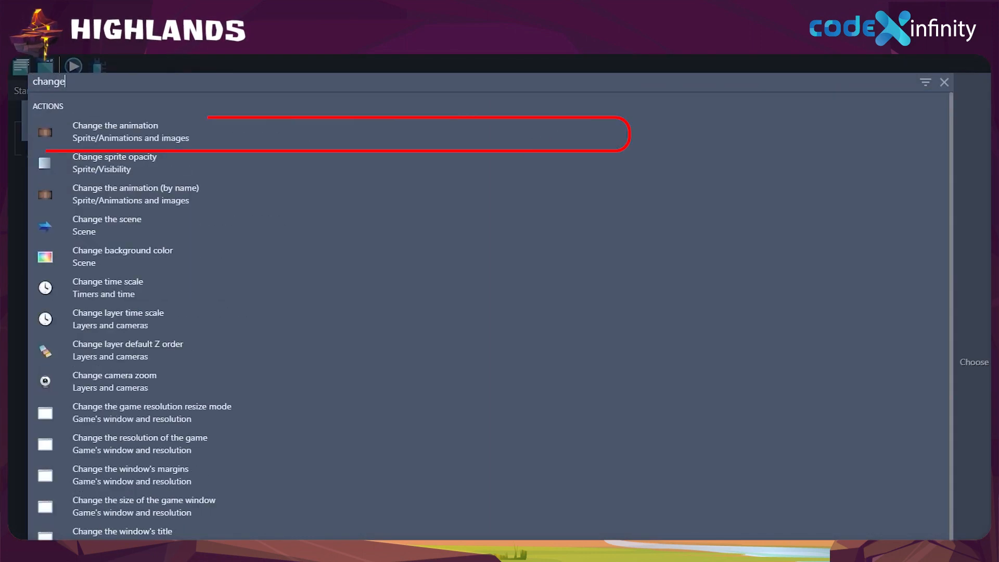
left_click(111, 130)
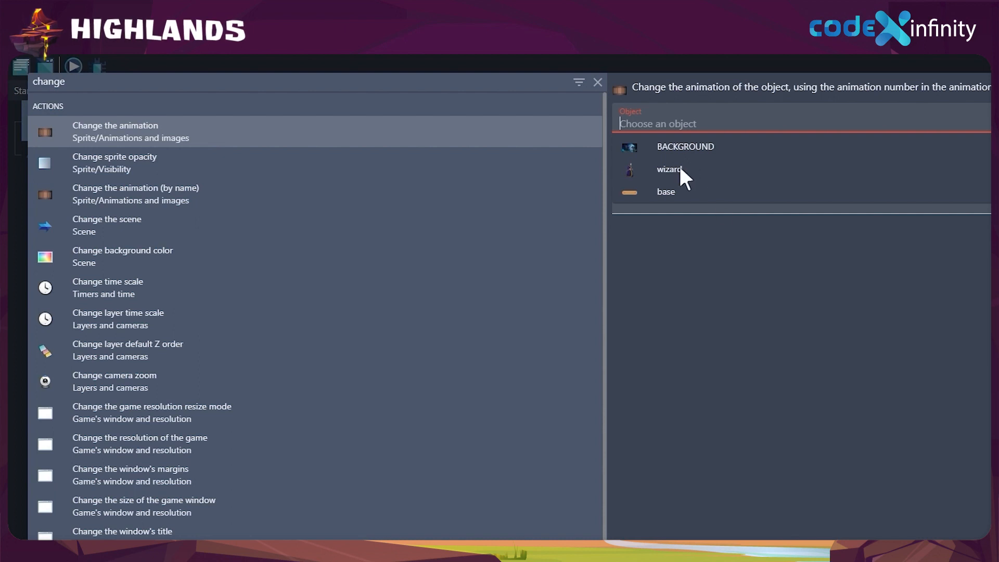
left_click(662, 168)
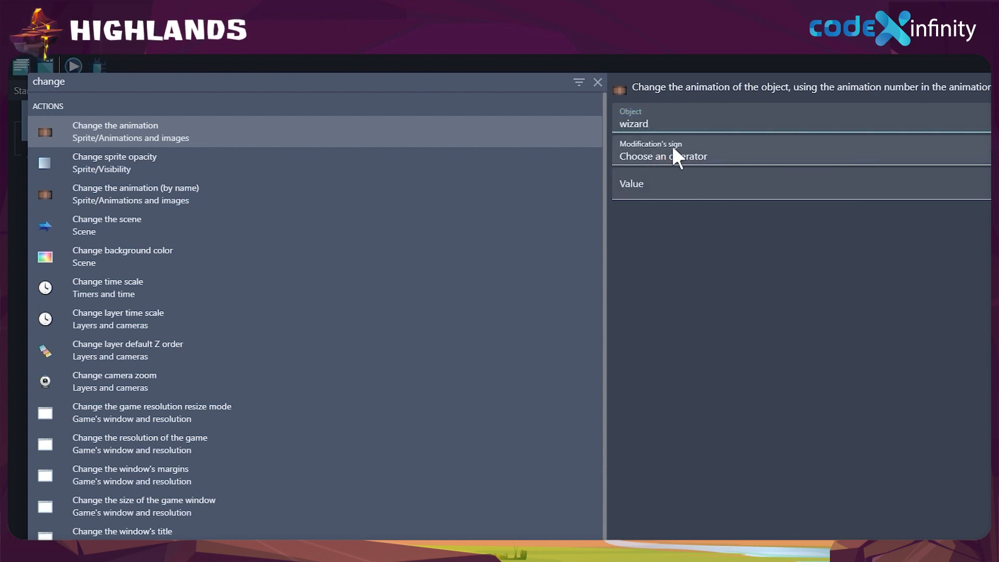
left_click(672, 152)
left_click(646, 187)
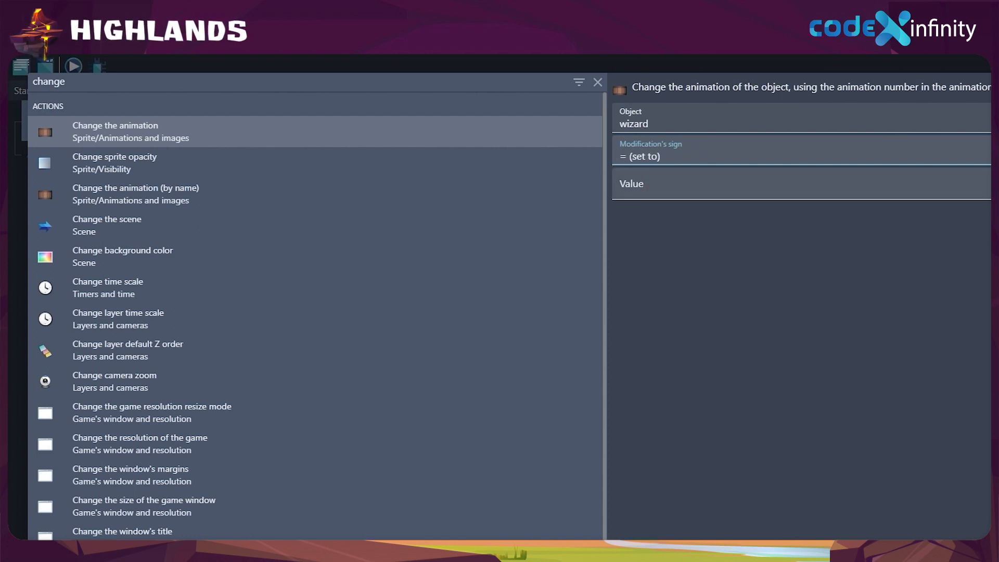
left_click(681, 192)
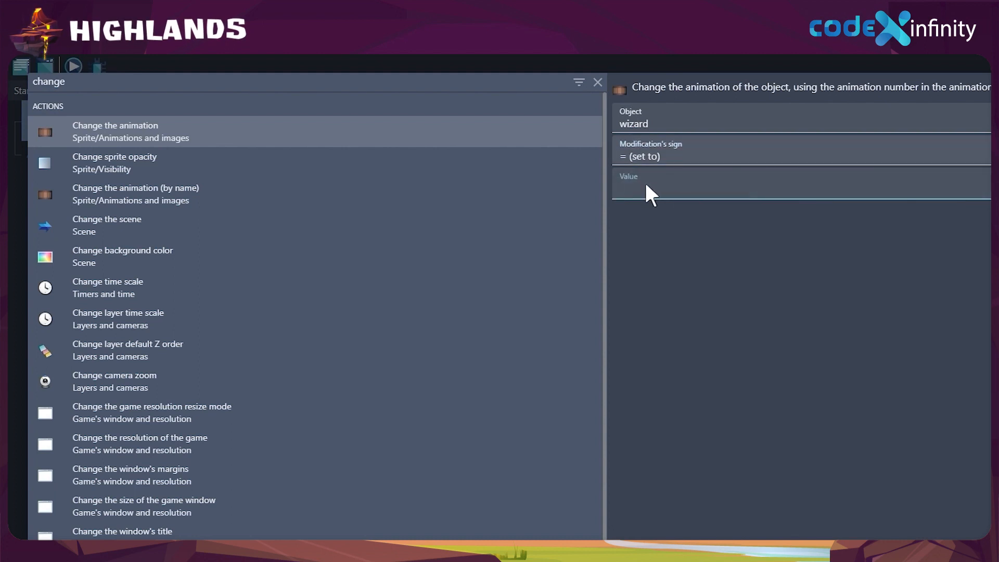
type("1")
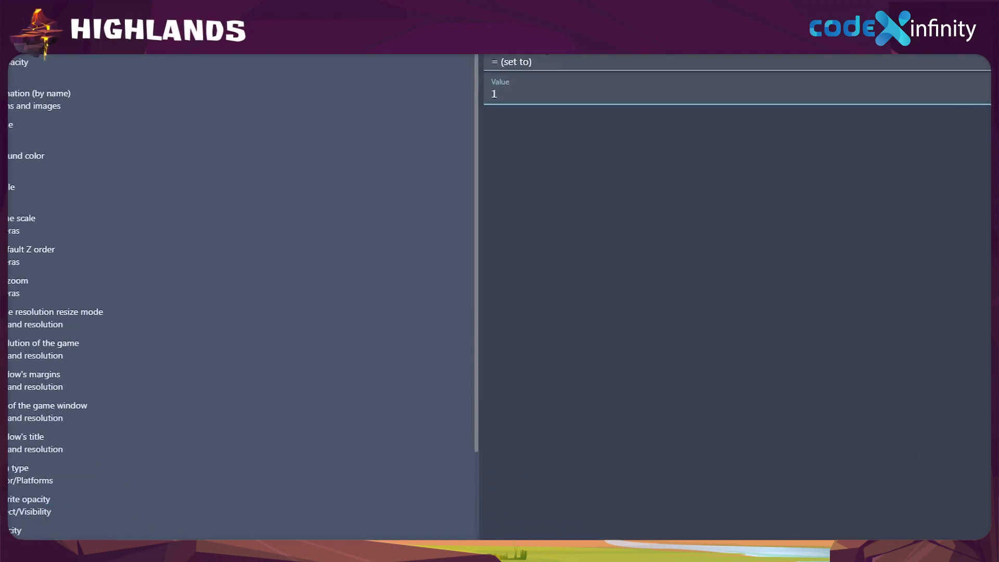
left_click(956, 507)
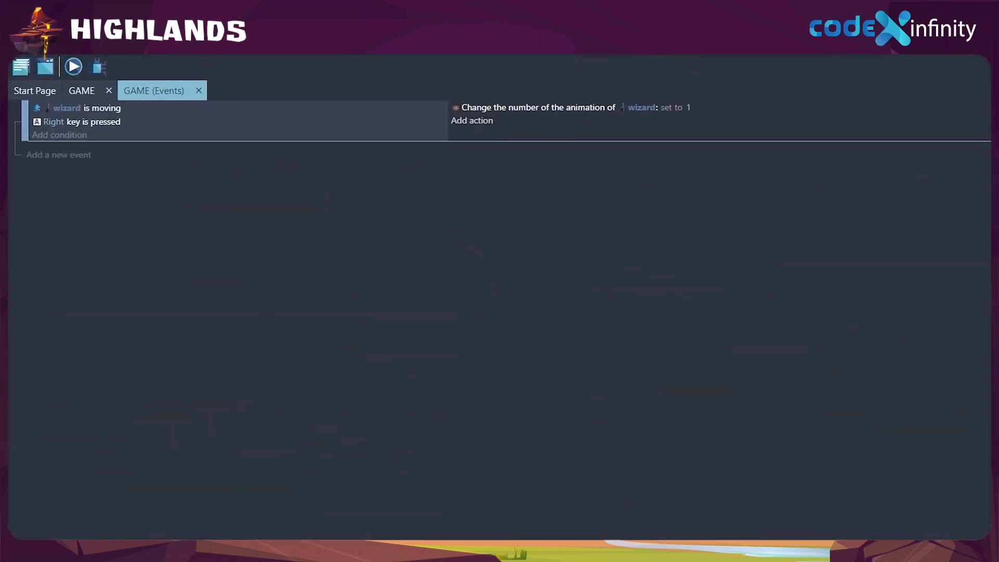
Step: Add a "Flip the object horizontally" action for the wizard with flipping set to No
left_click(472, 121)
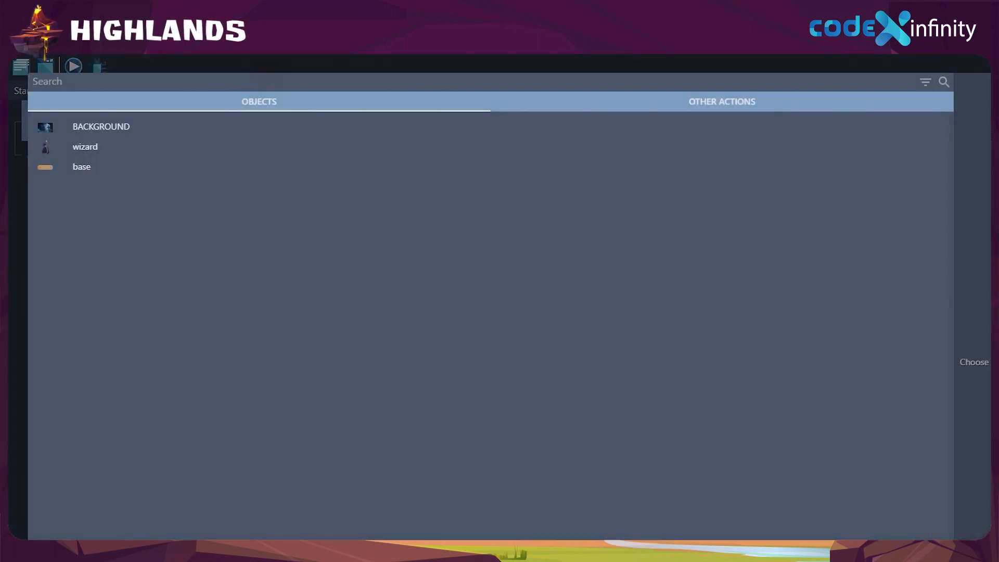
type("flip")
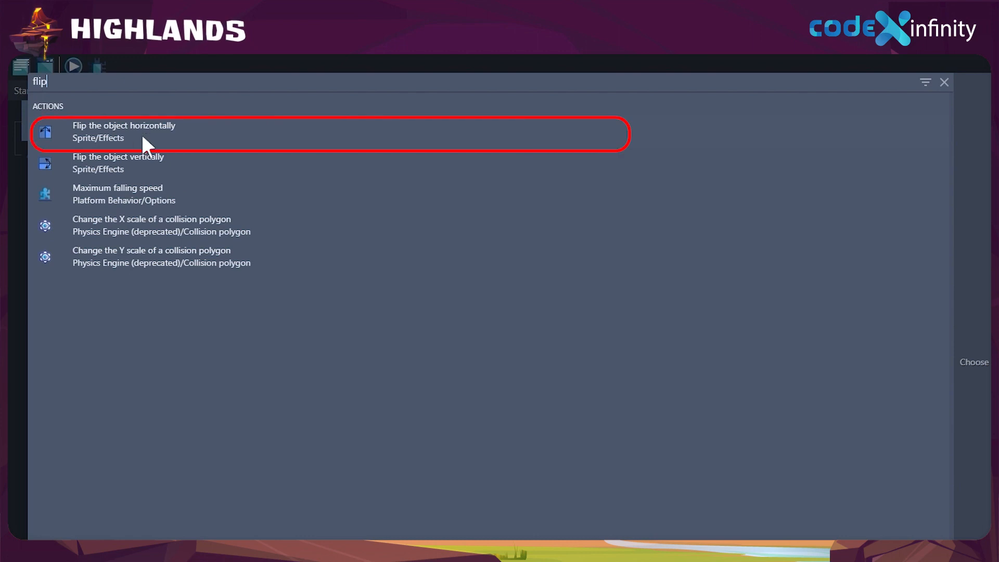
left_click(110, 137)
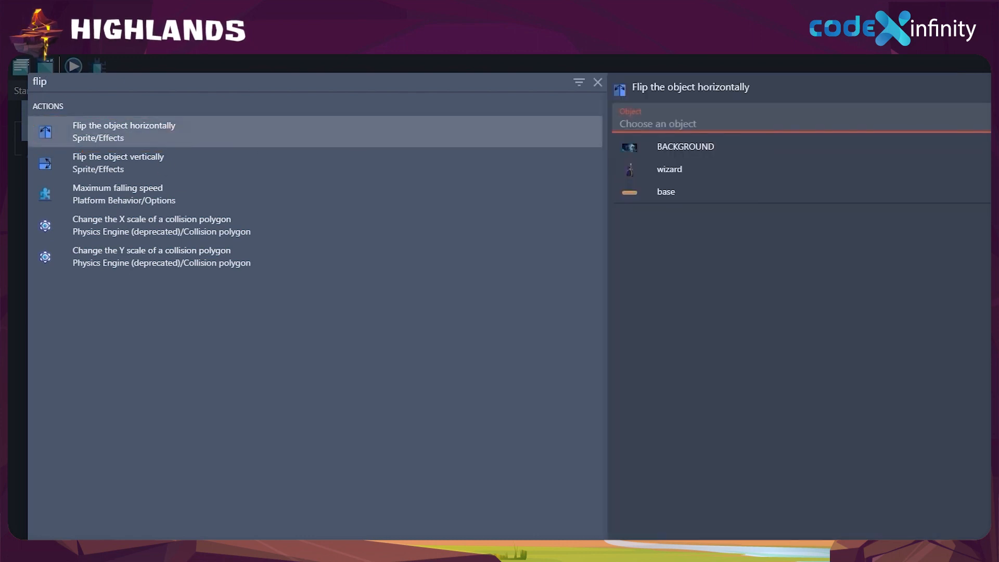
left_click(660, 170)
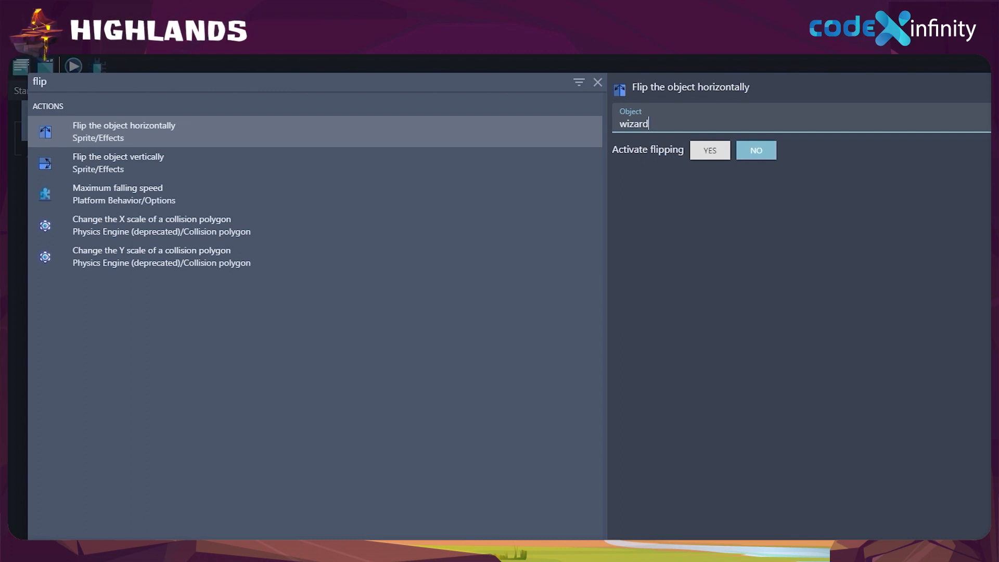
left_click(955, 515)
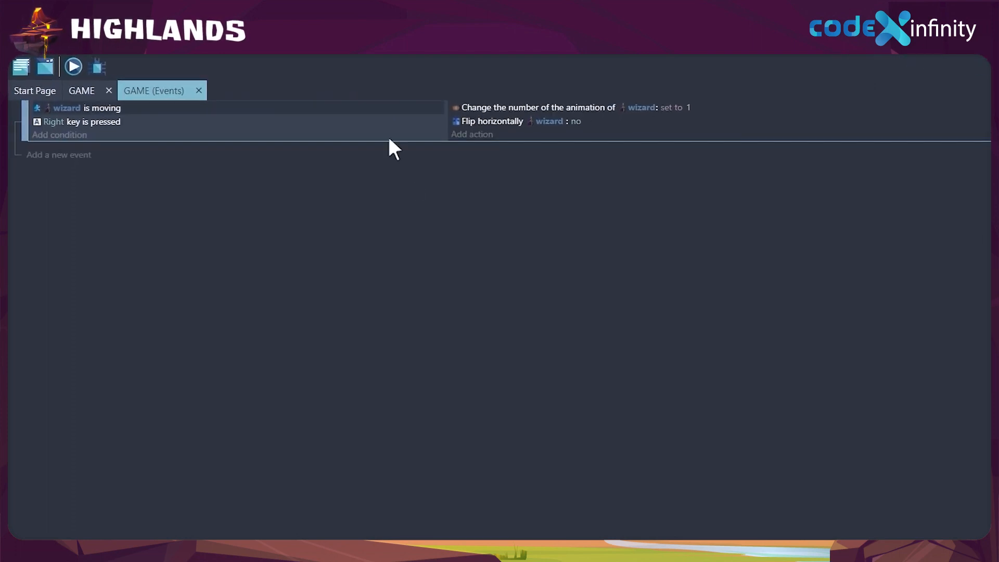
Step: Copy the Right-key event, add a new empty event below it, and paste the copy between them
left_click(369, 139)
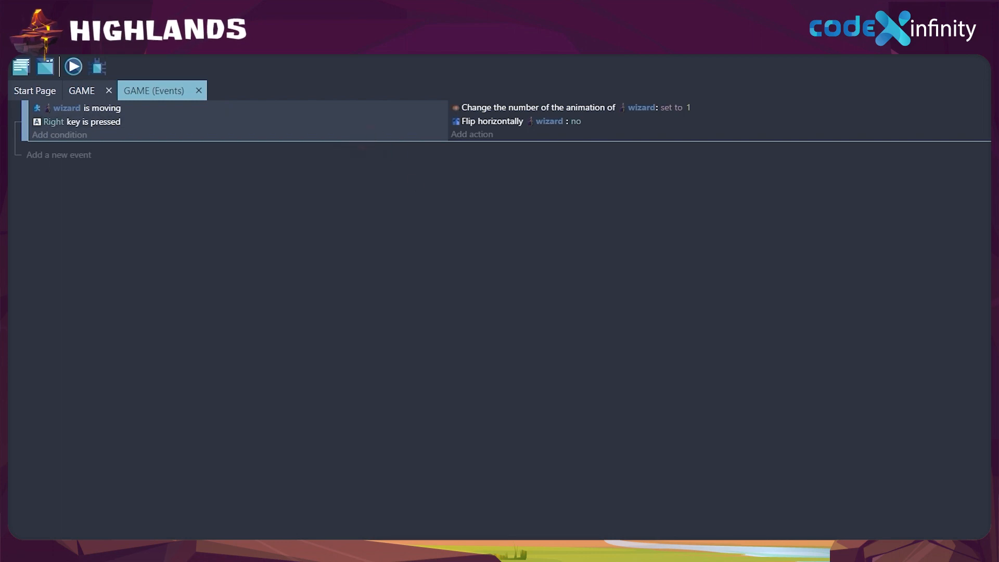
right_click(369, 137)
left_click(411, 144)
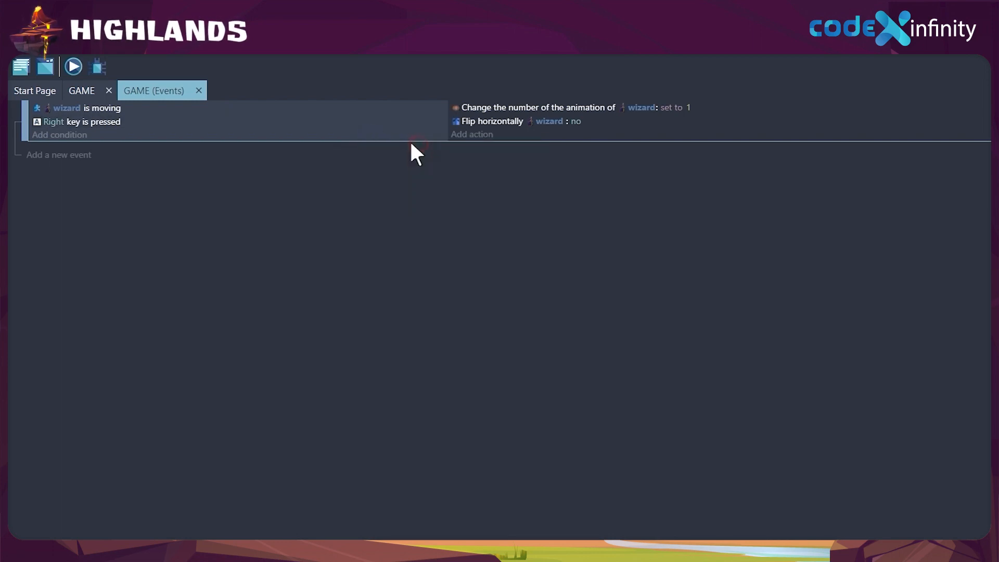
left_click(59, 154)
left_click(251, 146)
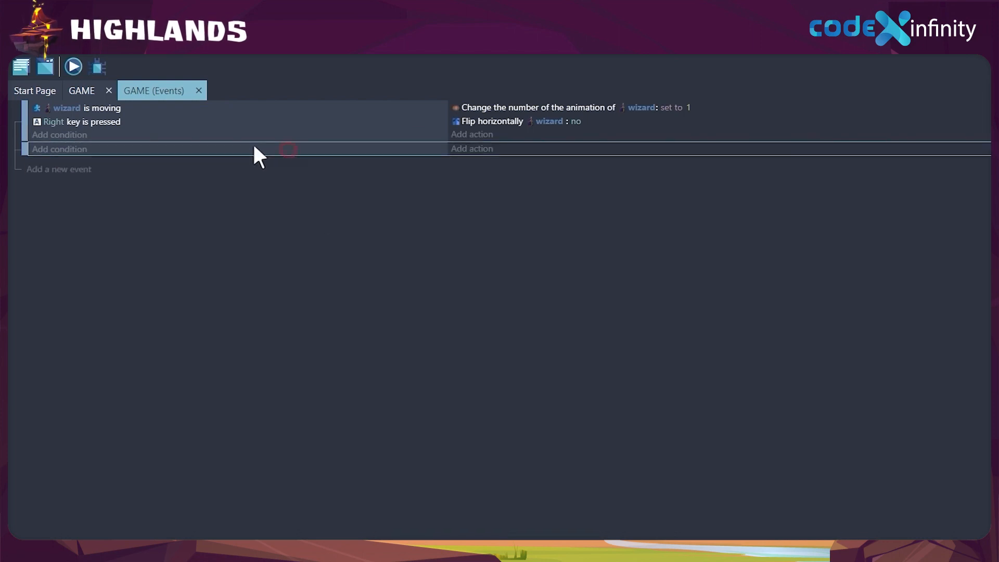
right_click(251, 146)
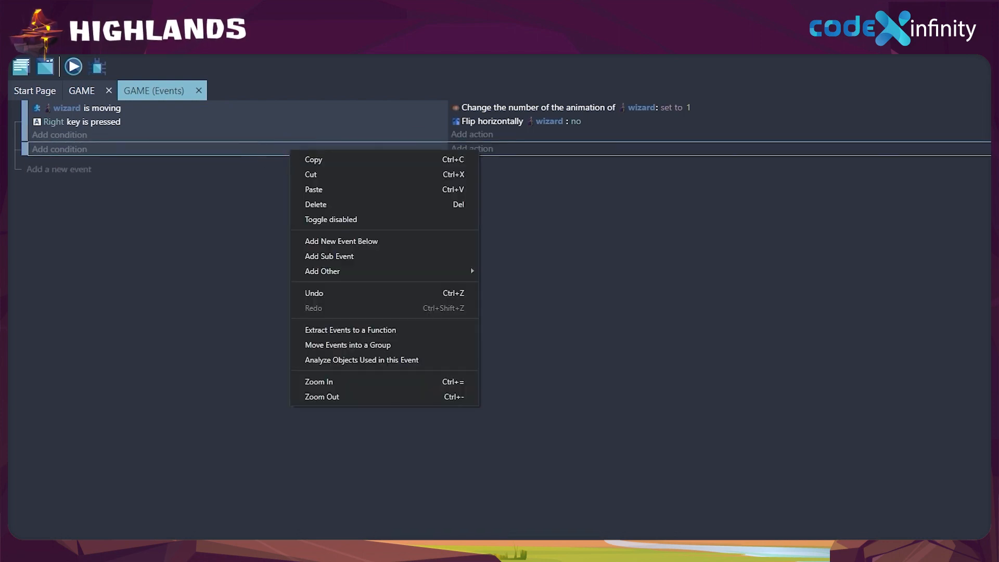
left_click(325, 190)
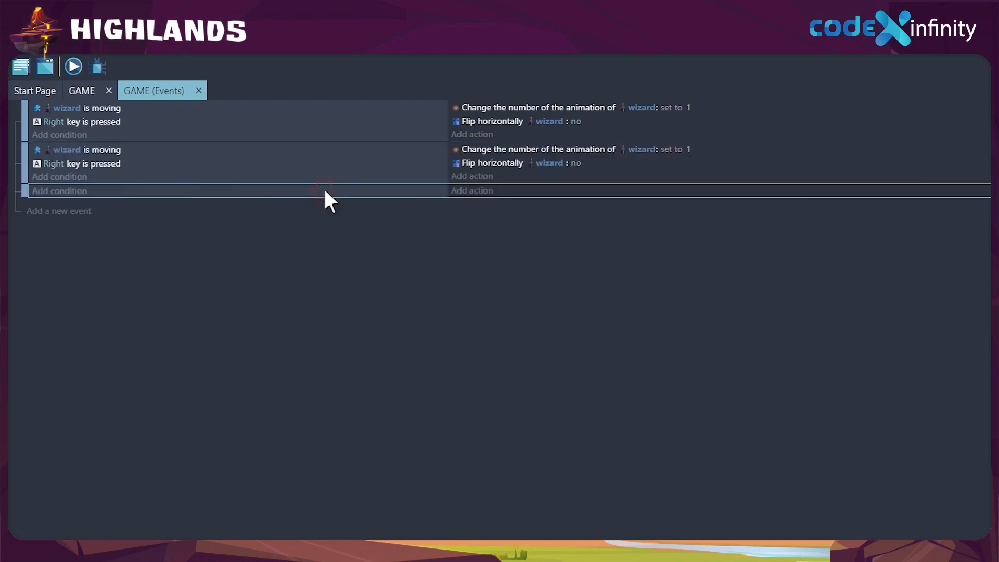
Step: Change the key in the pasted event's key condition to Left
left_click(51, 164)
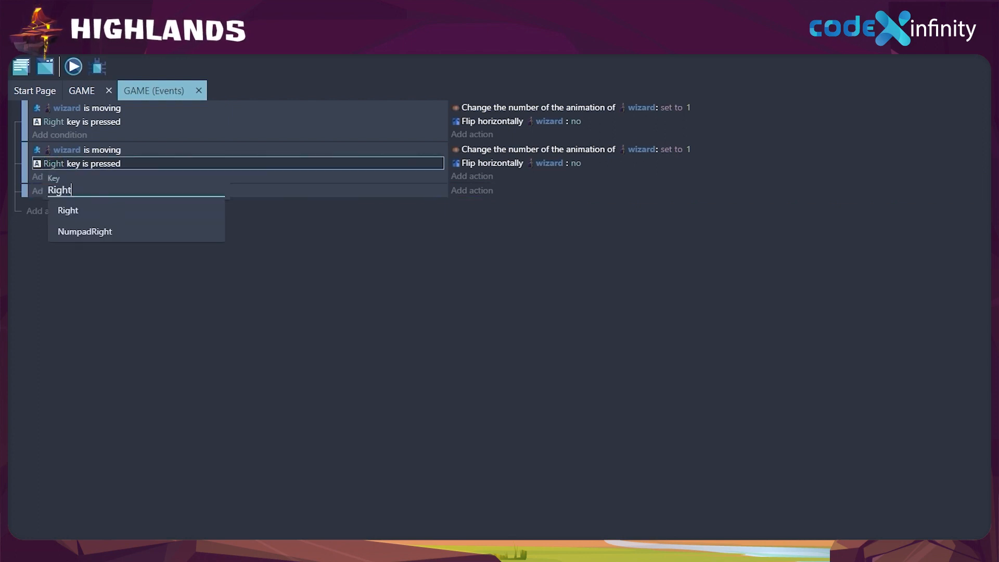
key("BackSpace")
key("BackSpace")
key("BackSpace")
key("BackSpace")
key("BackSpace")
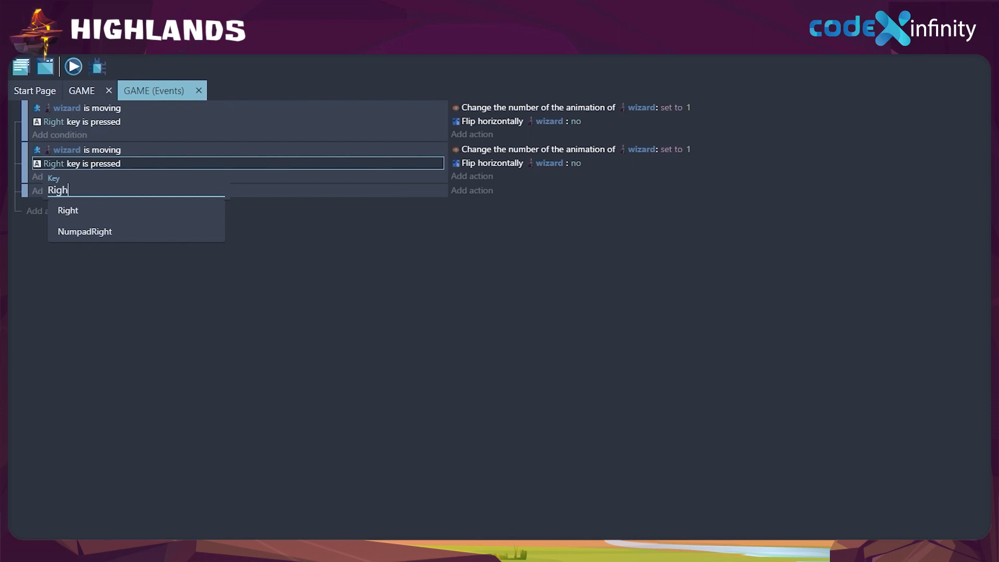
type("left")
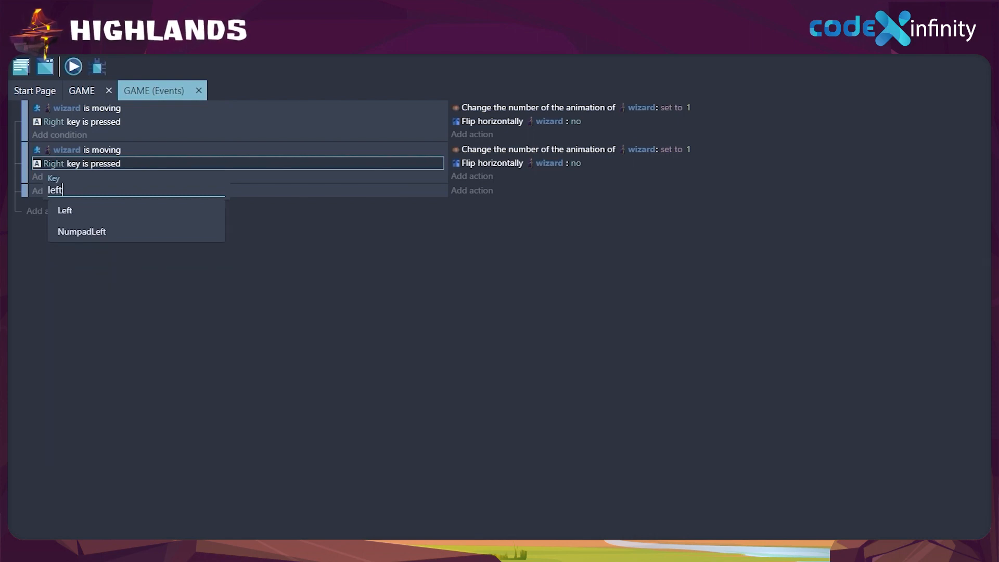
left_click(73, 207)
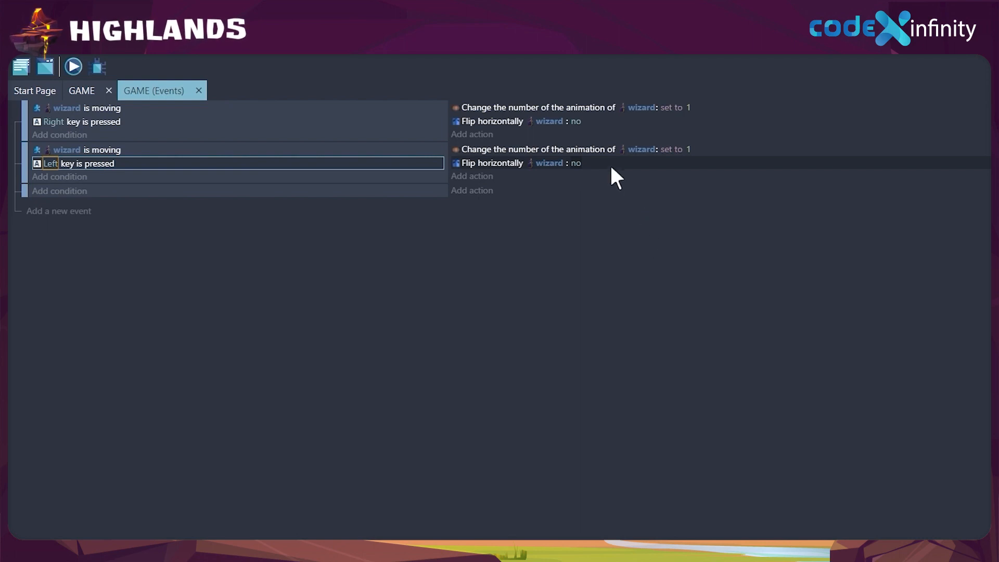
Step: Set the wizard's horizontal flip to Yes in the Left-key event, and preview the game while walking the wizard
left_click(575, 163)
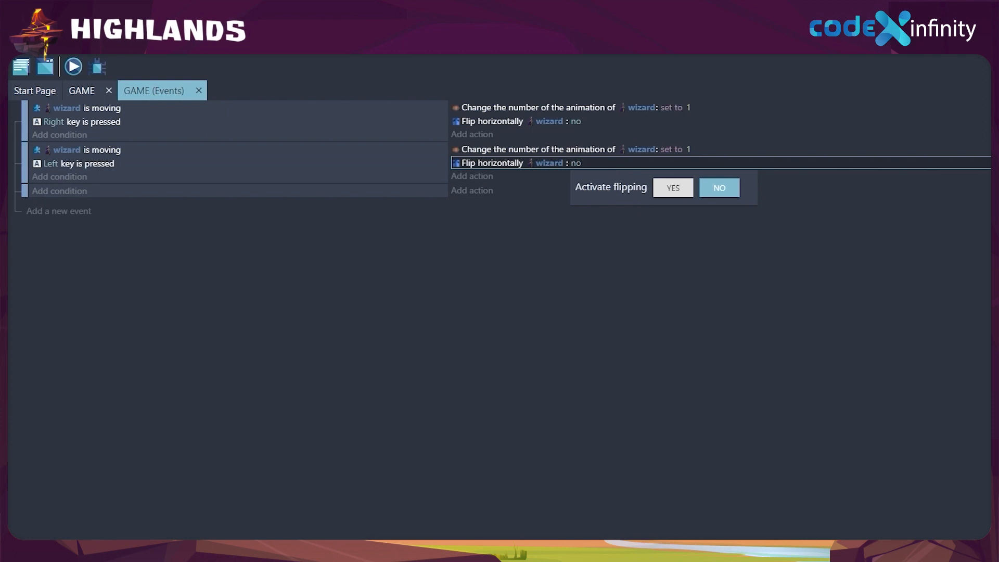
left_click(676, 187)
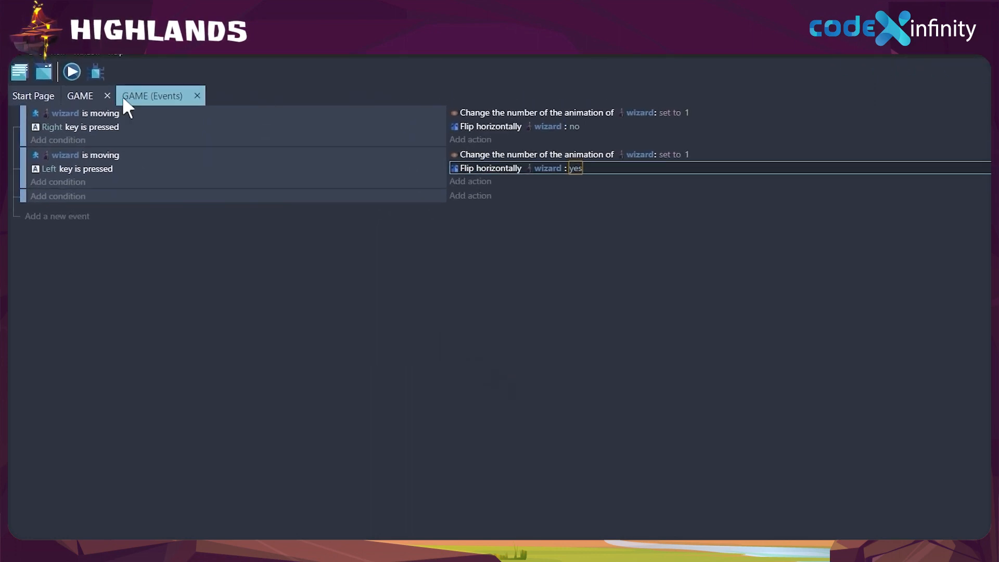
left_click(72, 71)
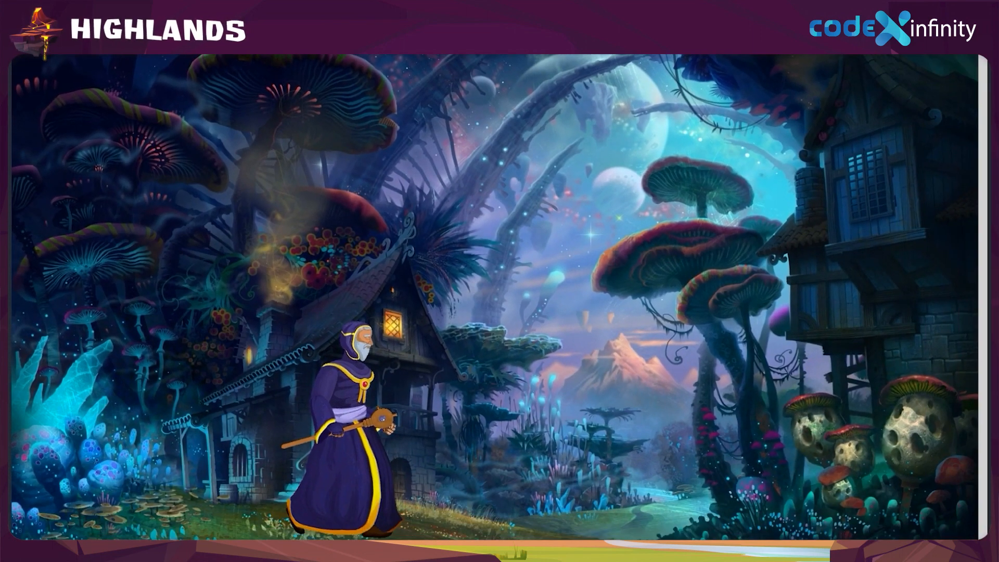
key("Right")
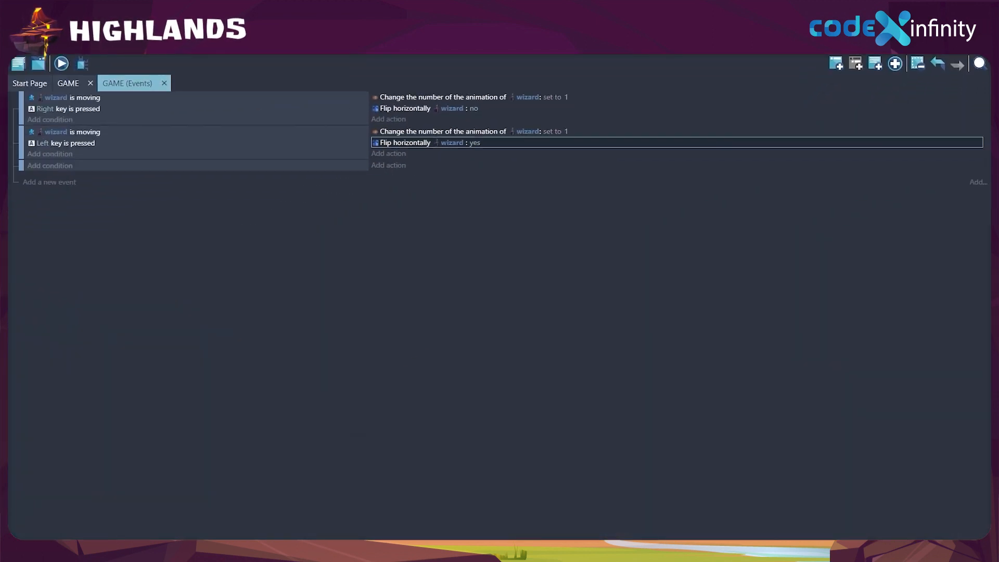
Step: Add an inverted platformer "Is moving" condition for the wizard to the empty third event
left_click(50, 165)
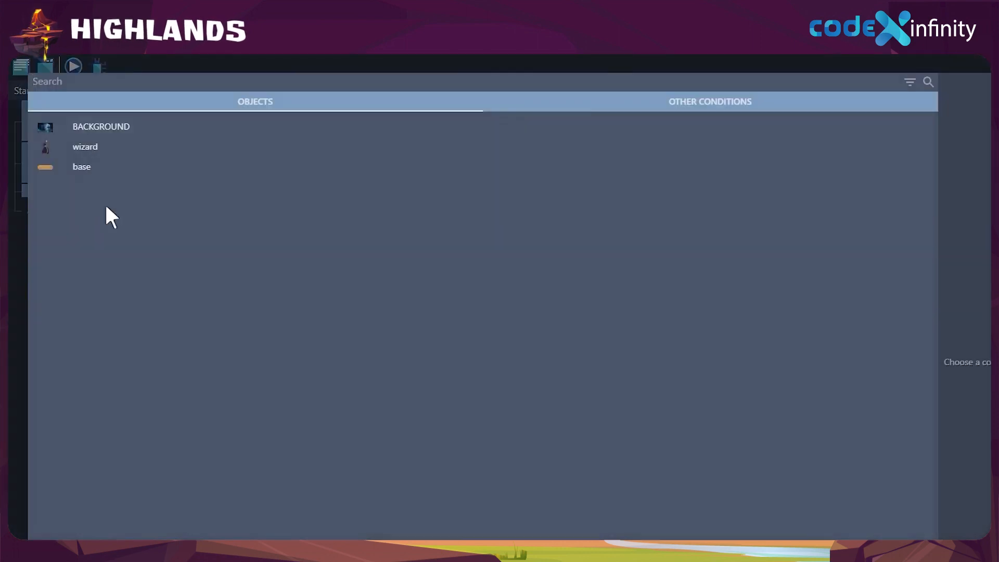
left_click(87, 80)
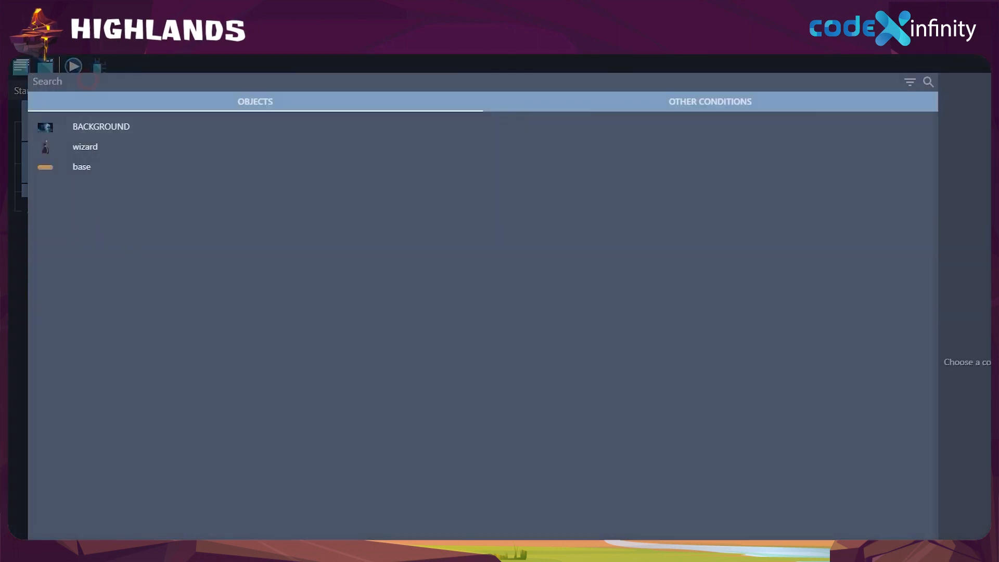
type("moving")
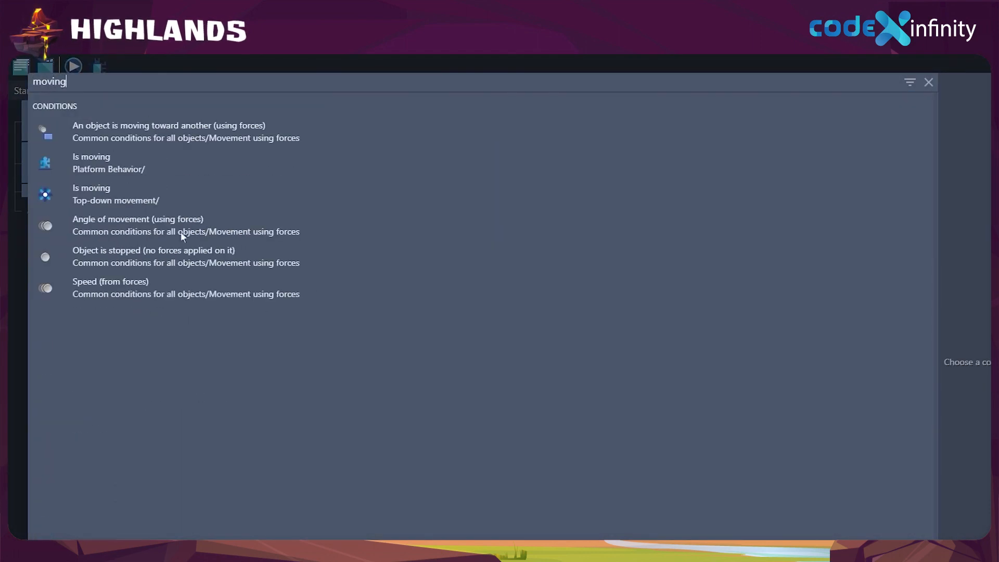
left_click(108, 156)
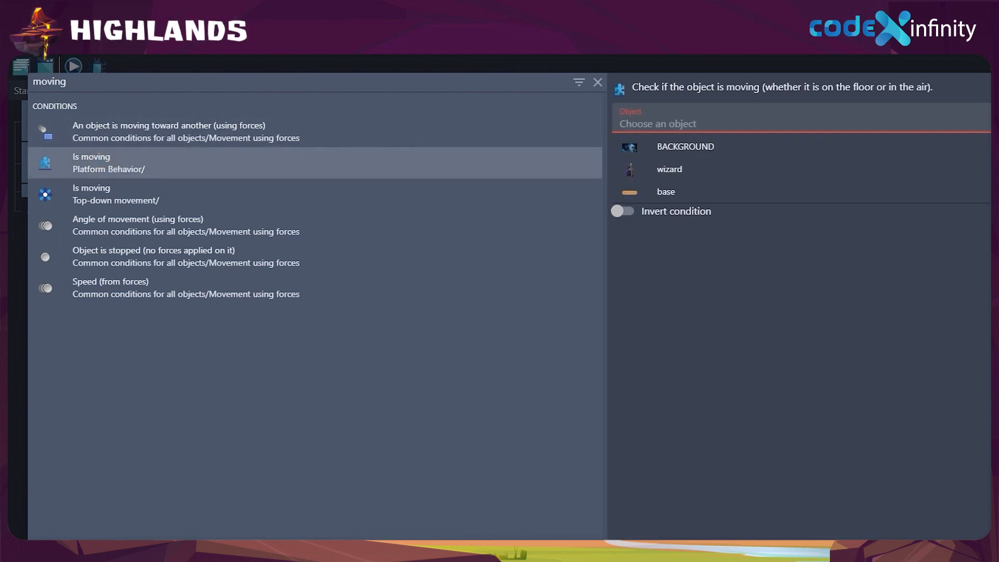
left_click(678, 171)
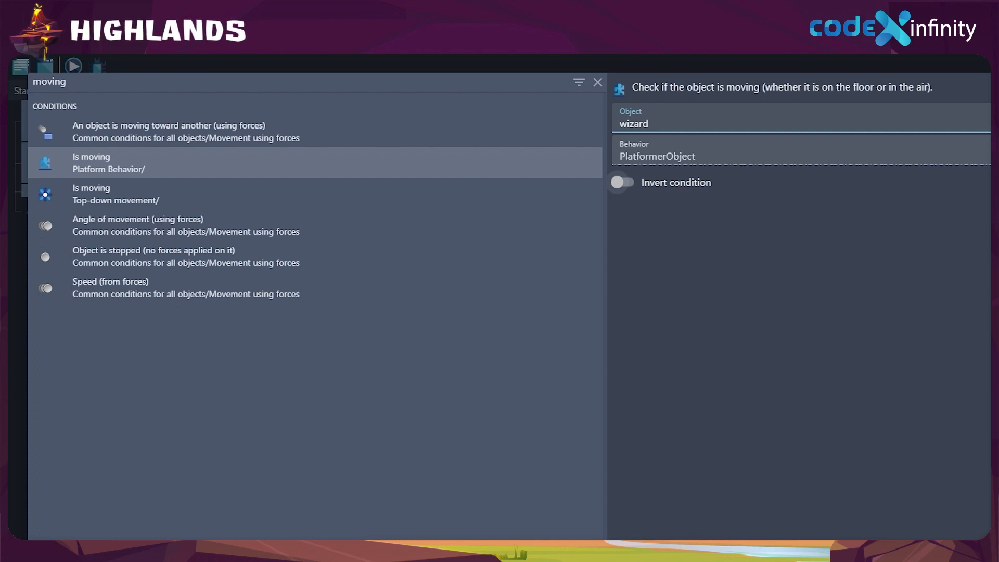
left_click(622, 182)
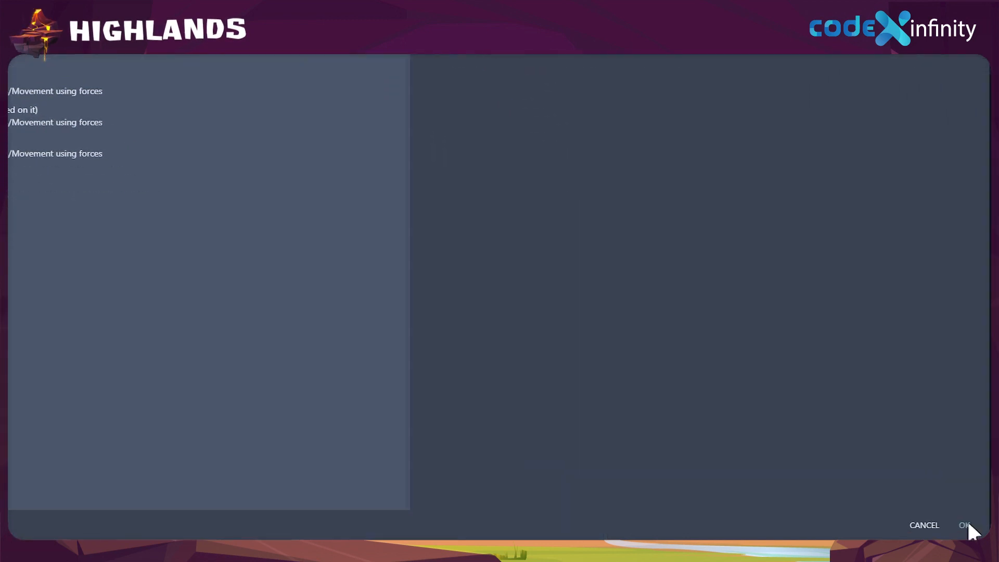
left_click(966, 525)
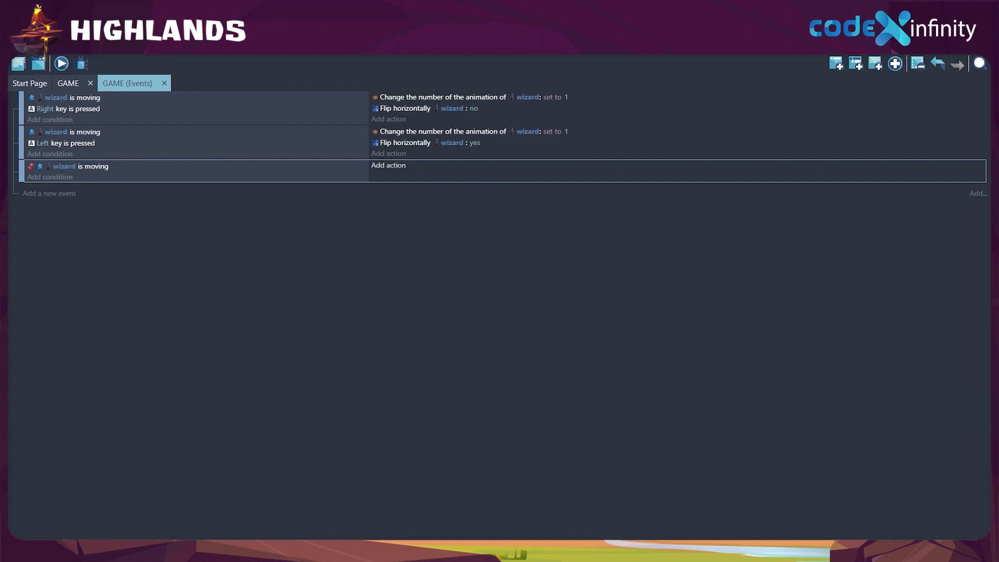
Step: Add a "Change the animation" action to the not-moving event, setting the wizard's animation number to 0
left_click(478, 190)
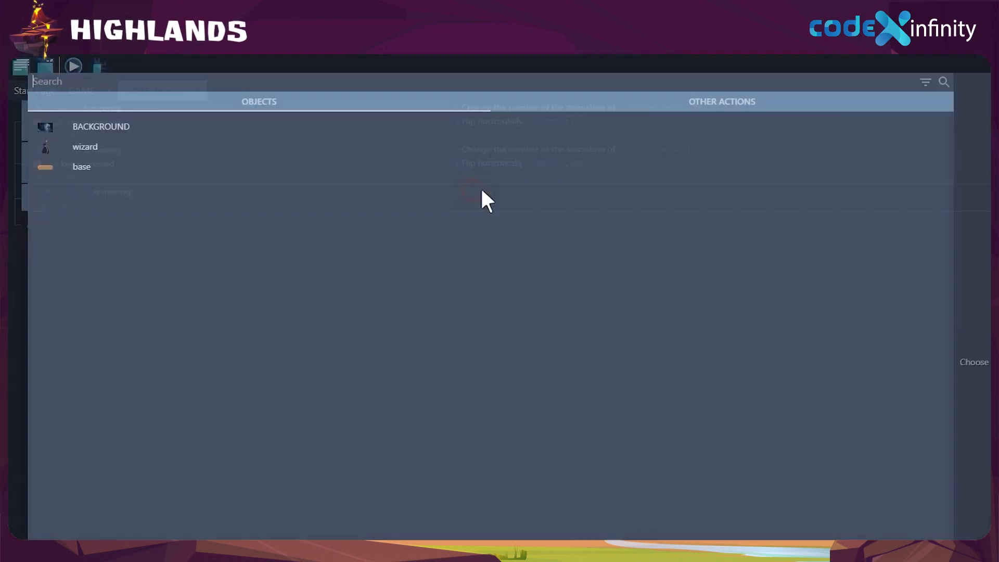
type("ch")
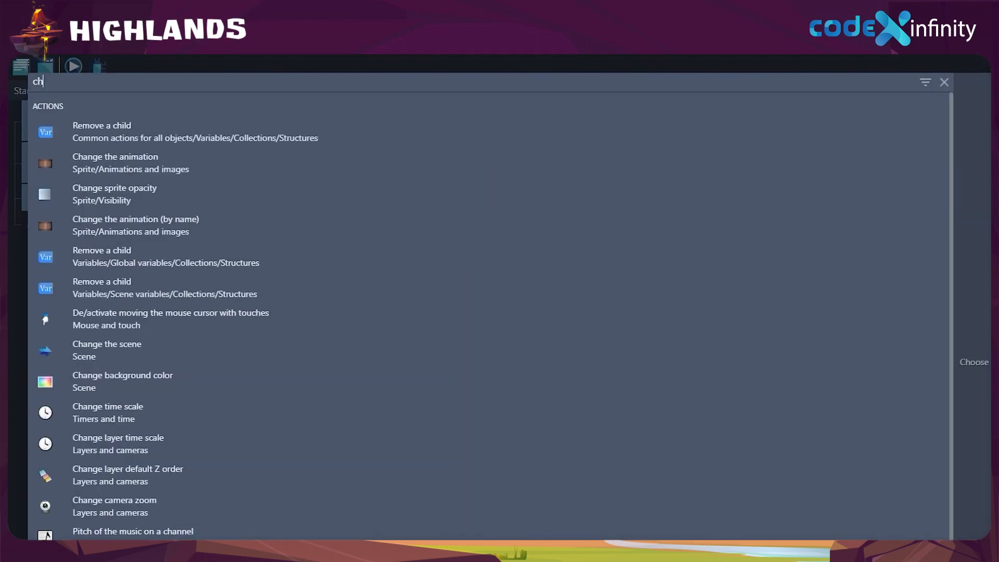
type("ange")
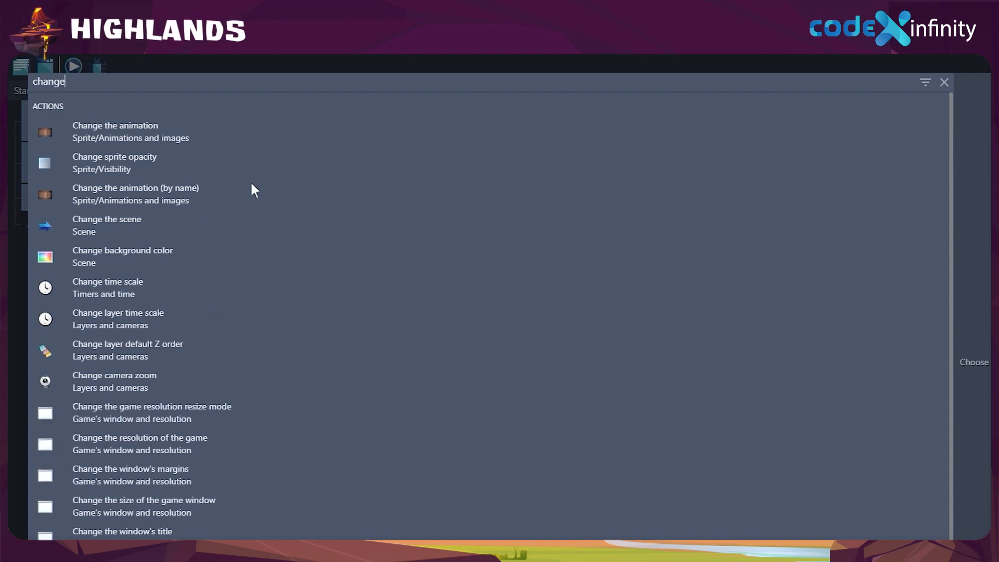
left_click(200, 128)
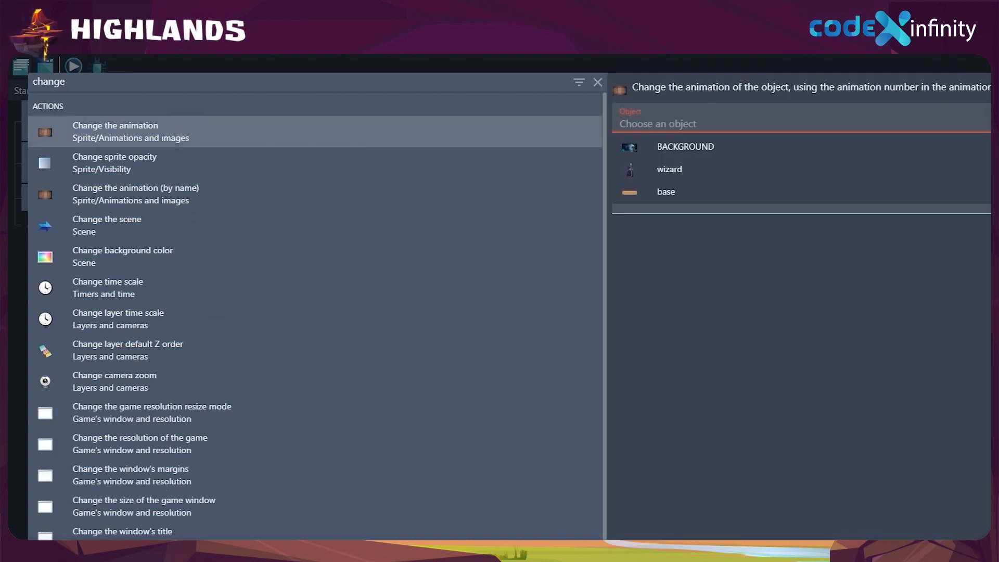
left_click(701, 169)
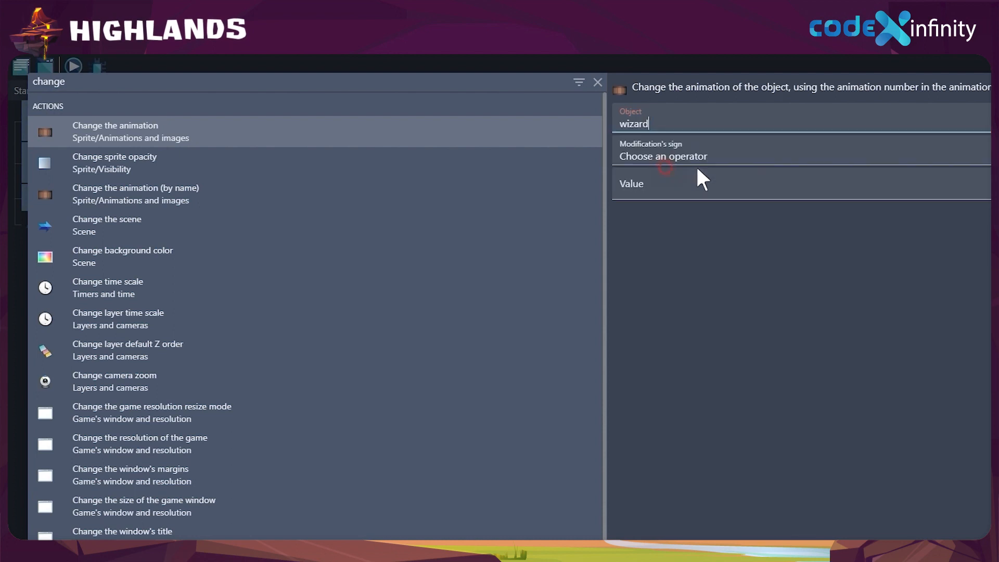
left_click(672, 148)
left_click(729, 186)
left_click(649, 179)
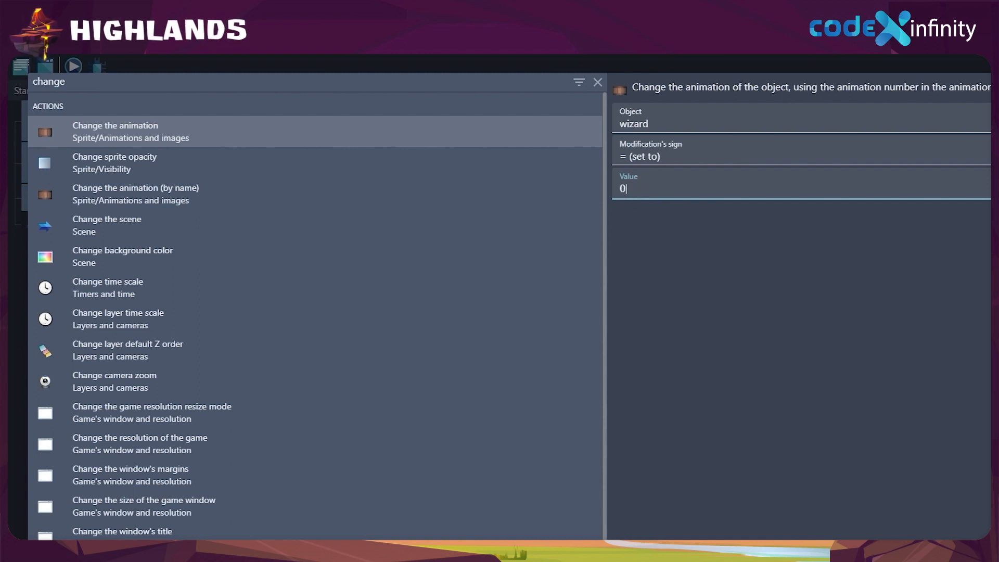
type("0")
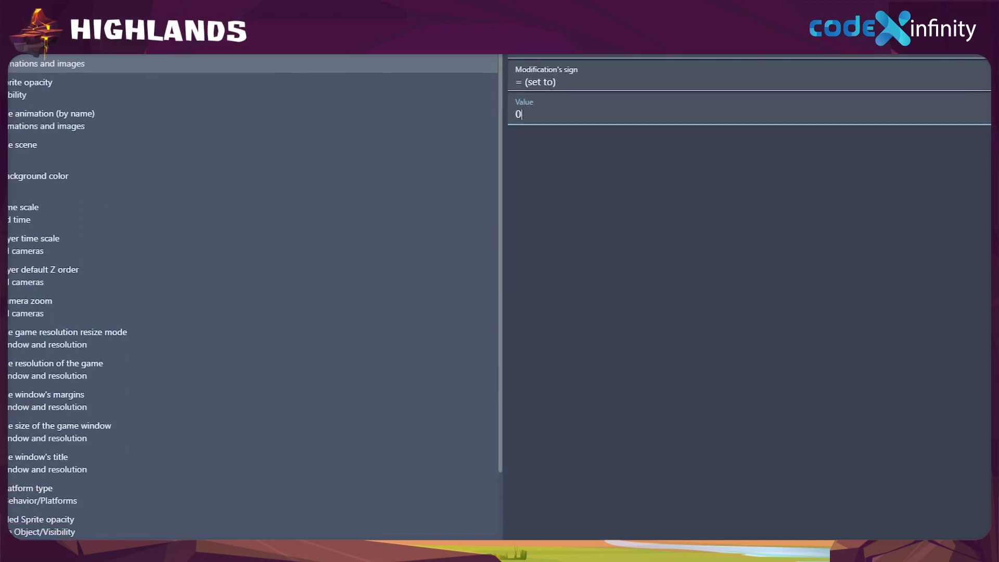
left_click(968, 520)
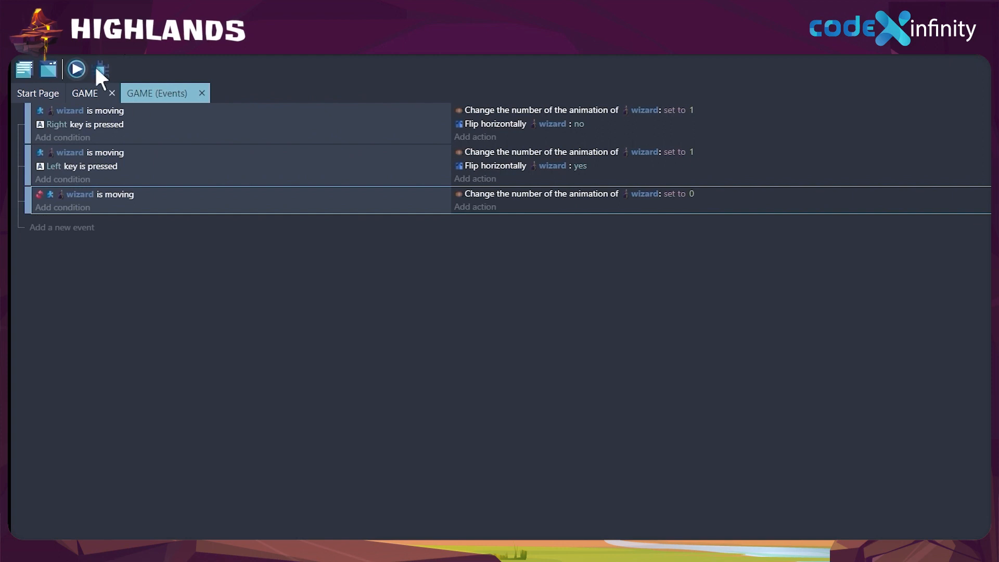
Step: Preview the game and walk the wizard right and left to check the walking and idle animations
left_click(75, 68)
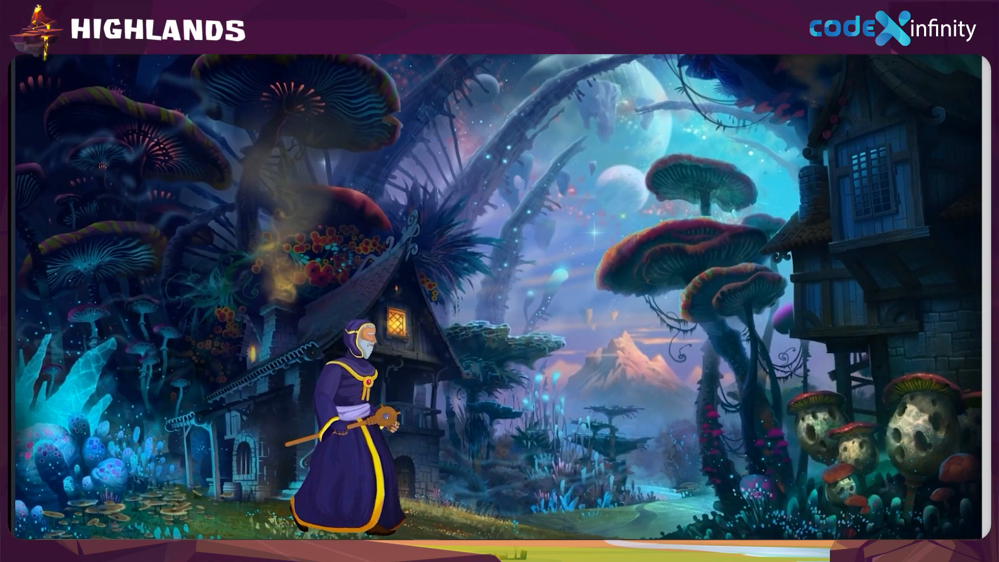
key("Right")
key("Right")
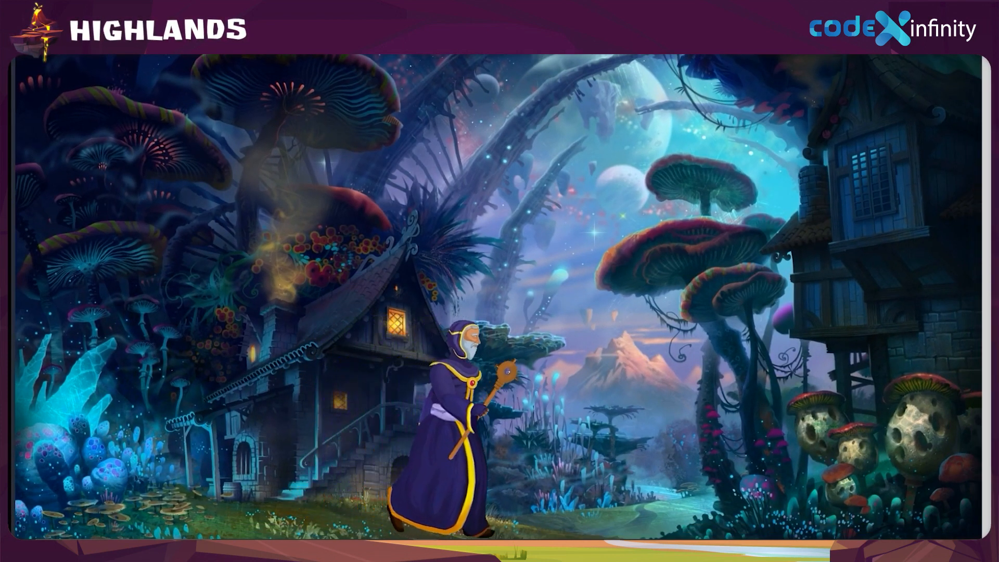
key("Right")
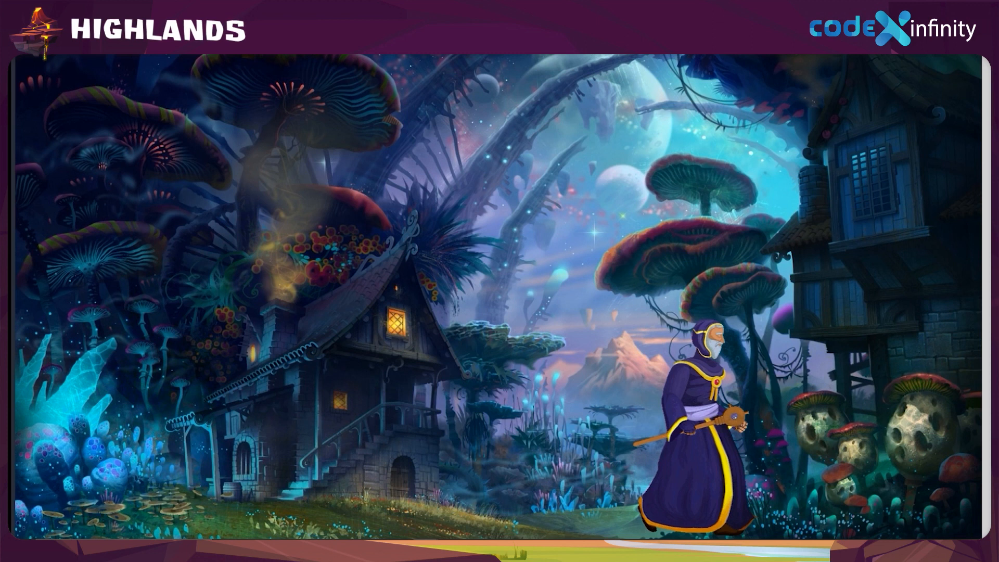
key("Left")
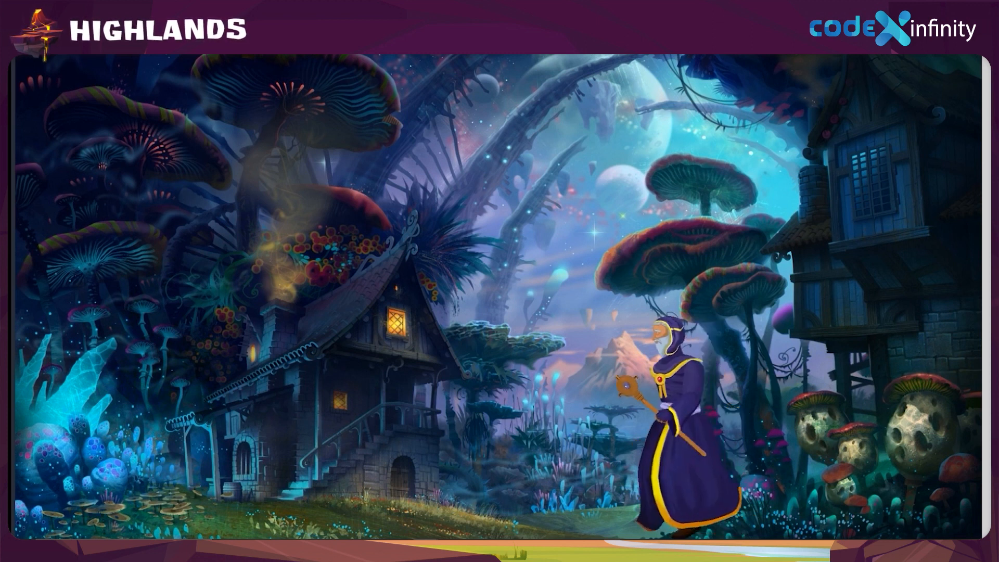
key("Left")
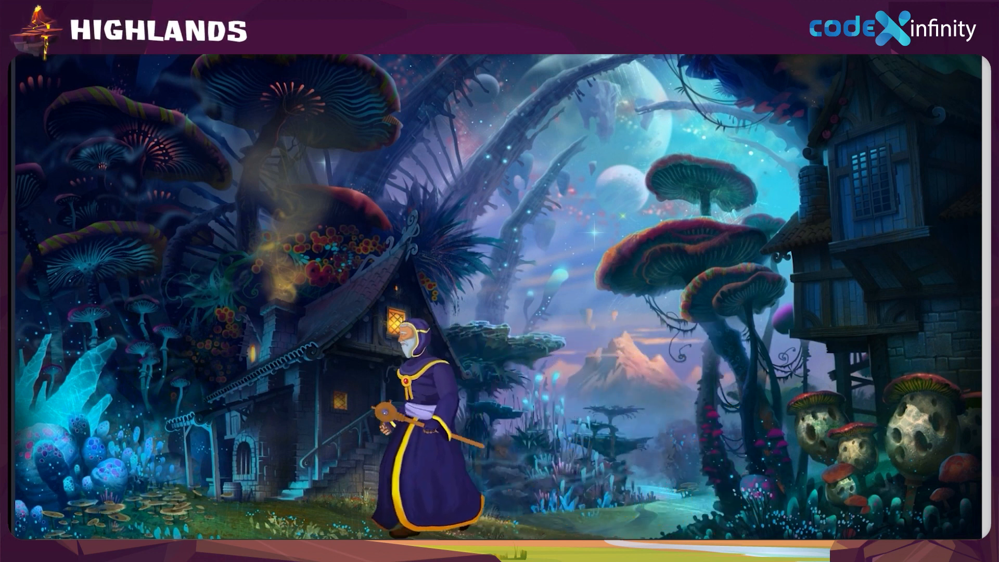